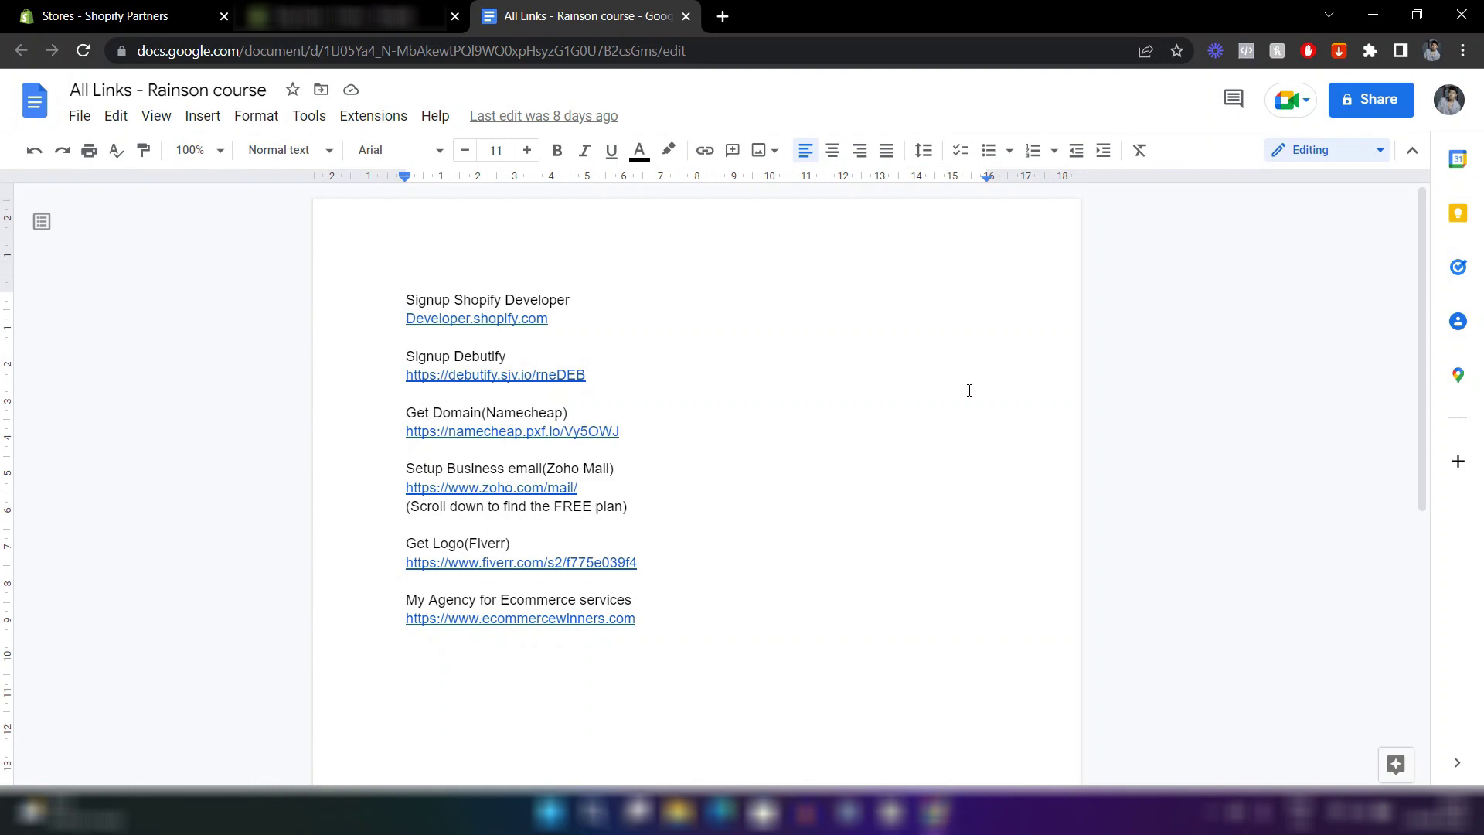
pyautogui.click(468, 488)
pyautogui.moveTo(492, 489)
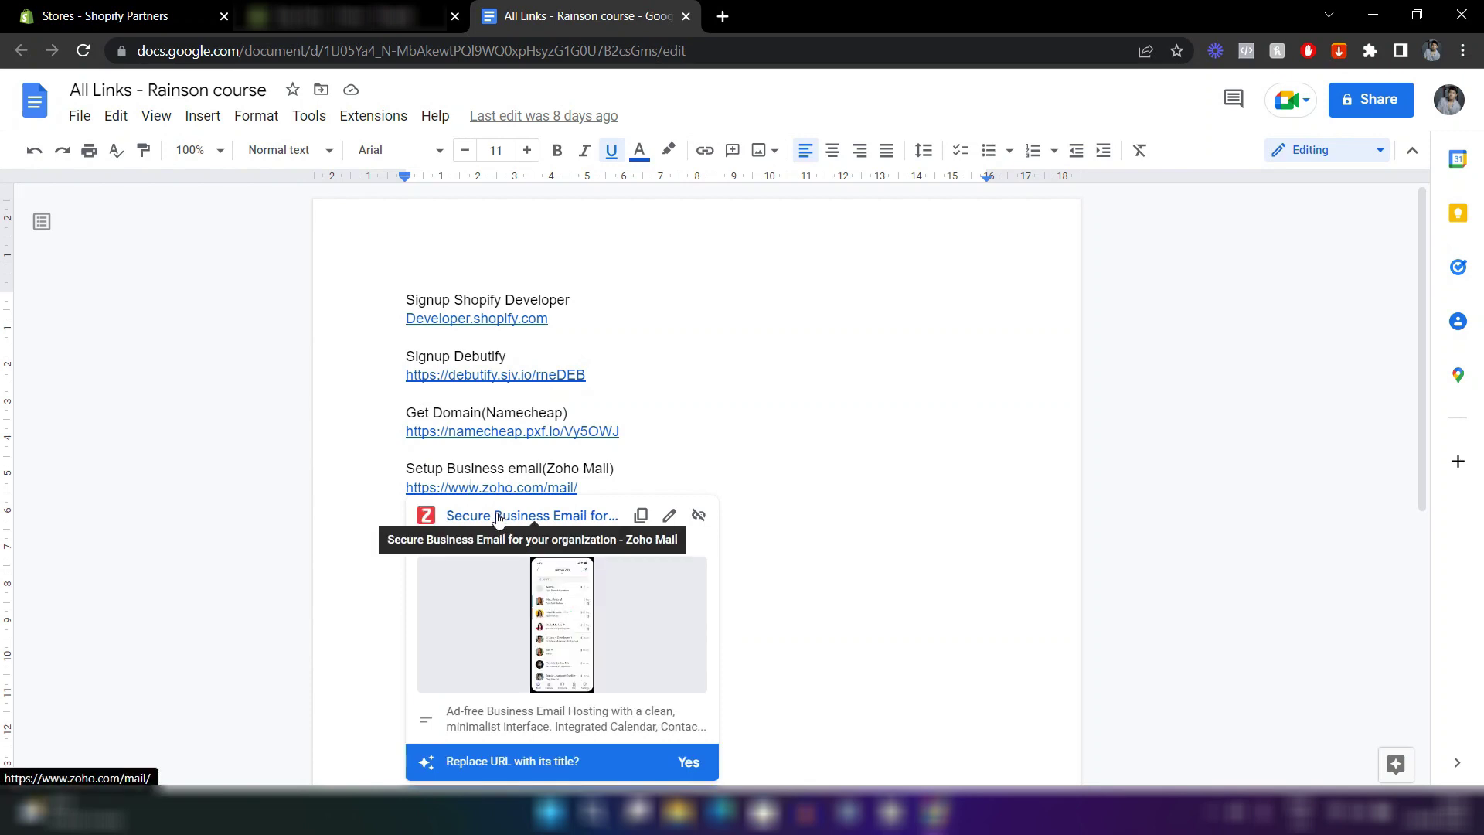
pyautogui.click(500, 517)
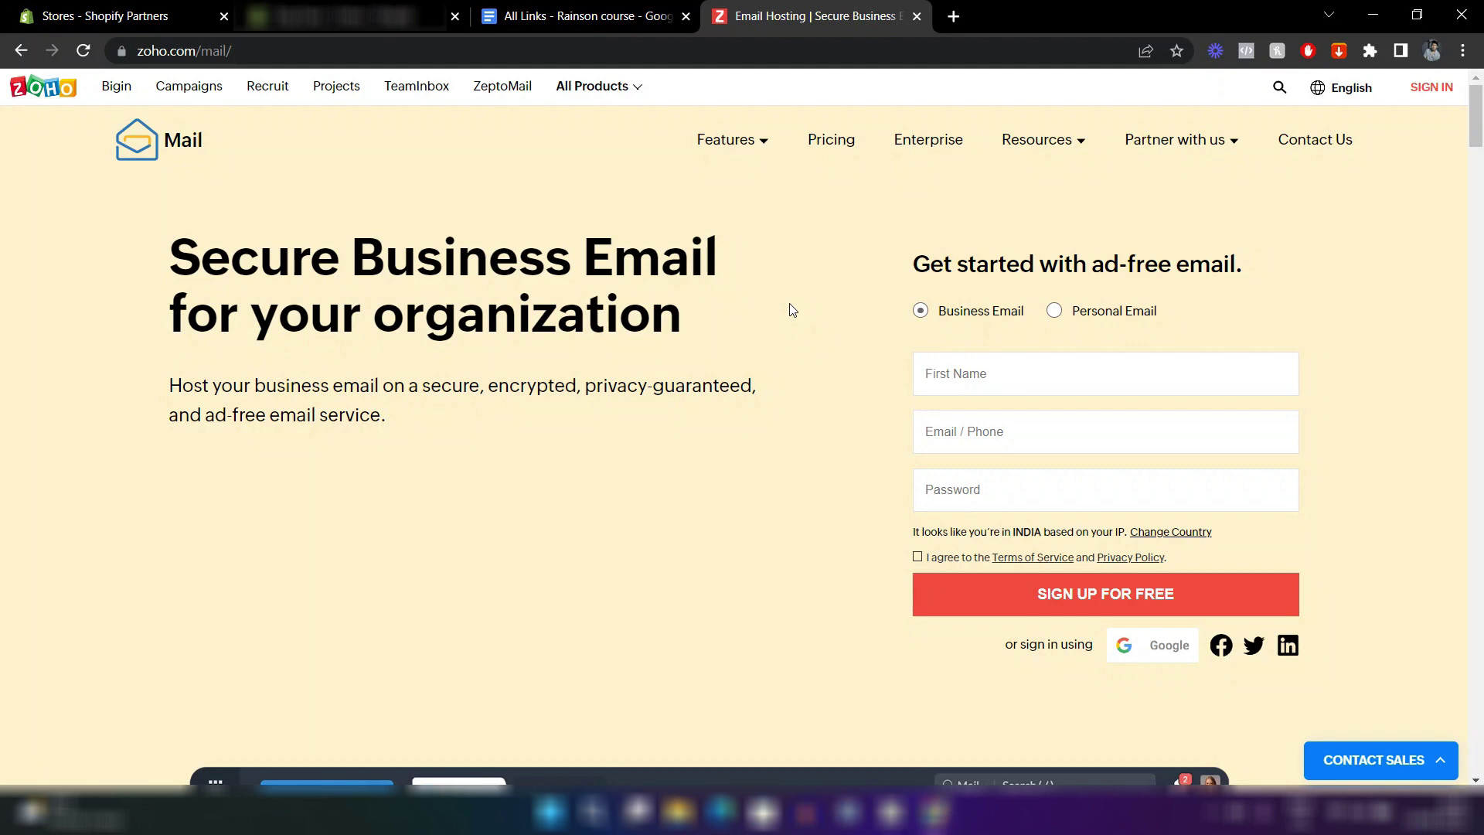
# Start the Forever Free Plan sign-up from Zoho Mail's Pricing page
pyautogui.click(817, 144)
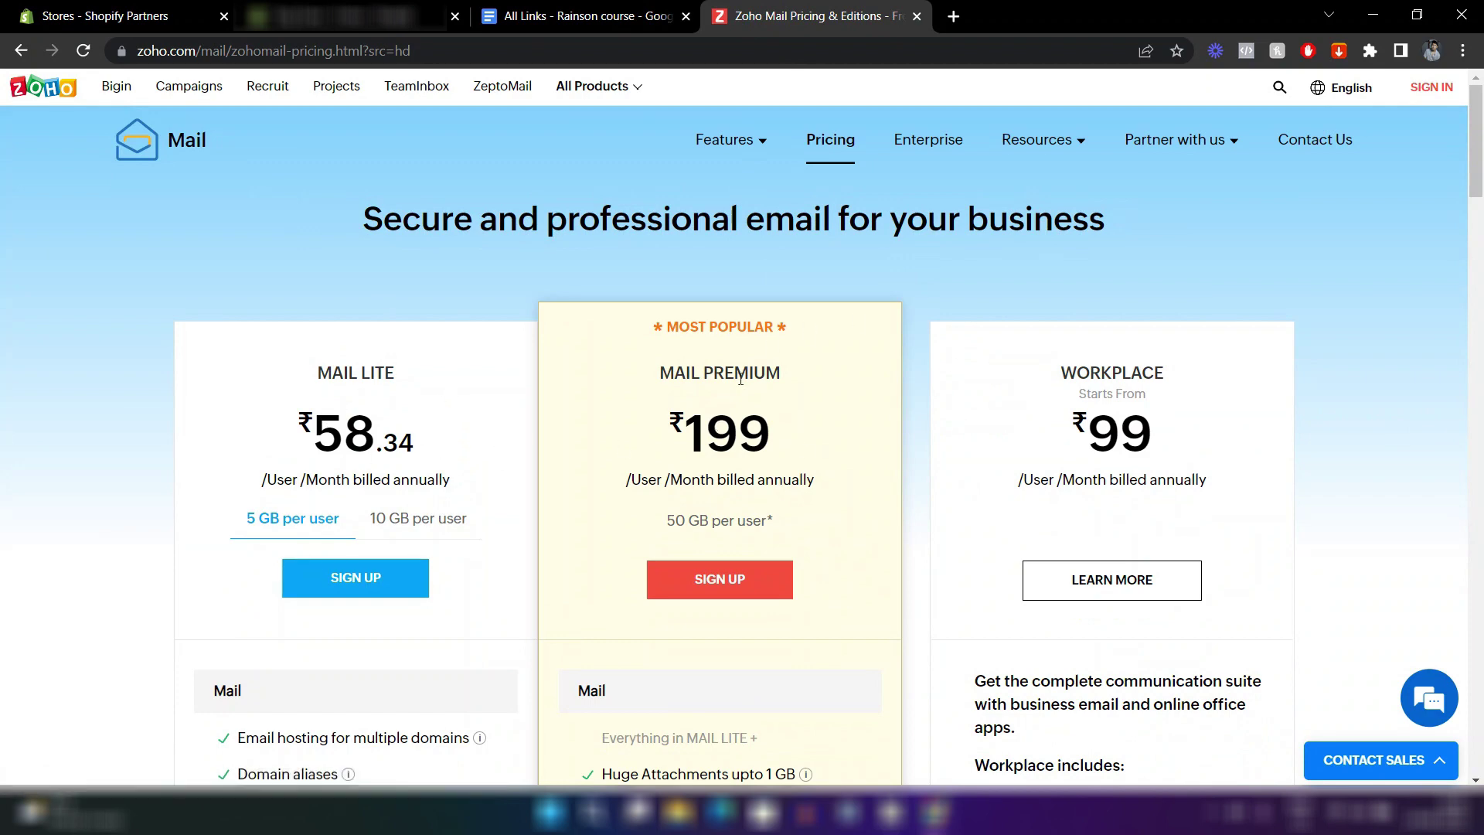
pyautogui.scroll(-3, 949, 399)
pyautogui.scroll(-2, 948, 399)
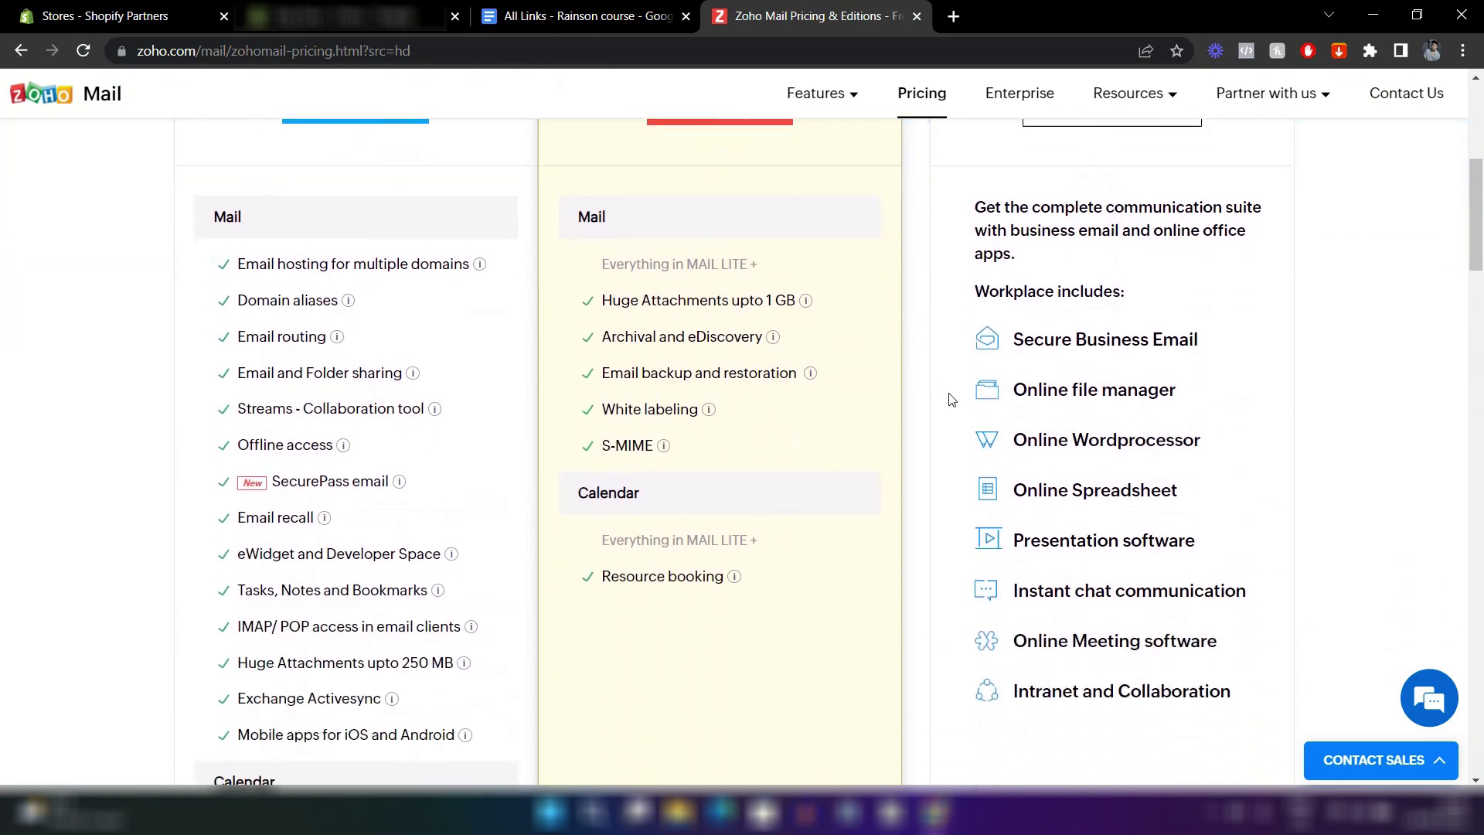
pyautogui.scroll(-3, 949, 399)
pyautogui.scroll(-2, 949, 399)
pyautogui.scroll(-2, 948, 398)
pyautogui.scroll(-2, 948, 399)
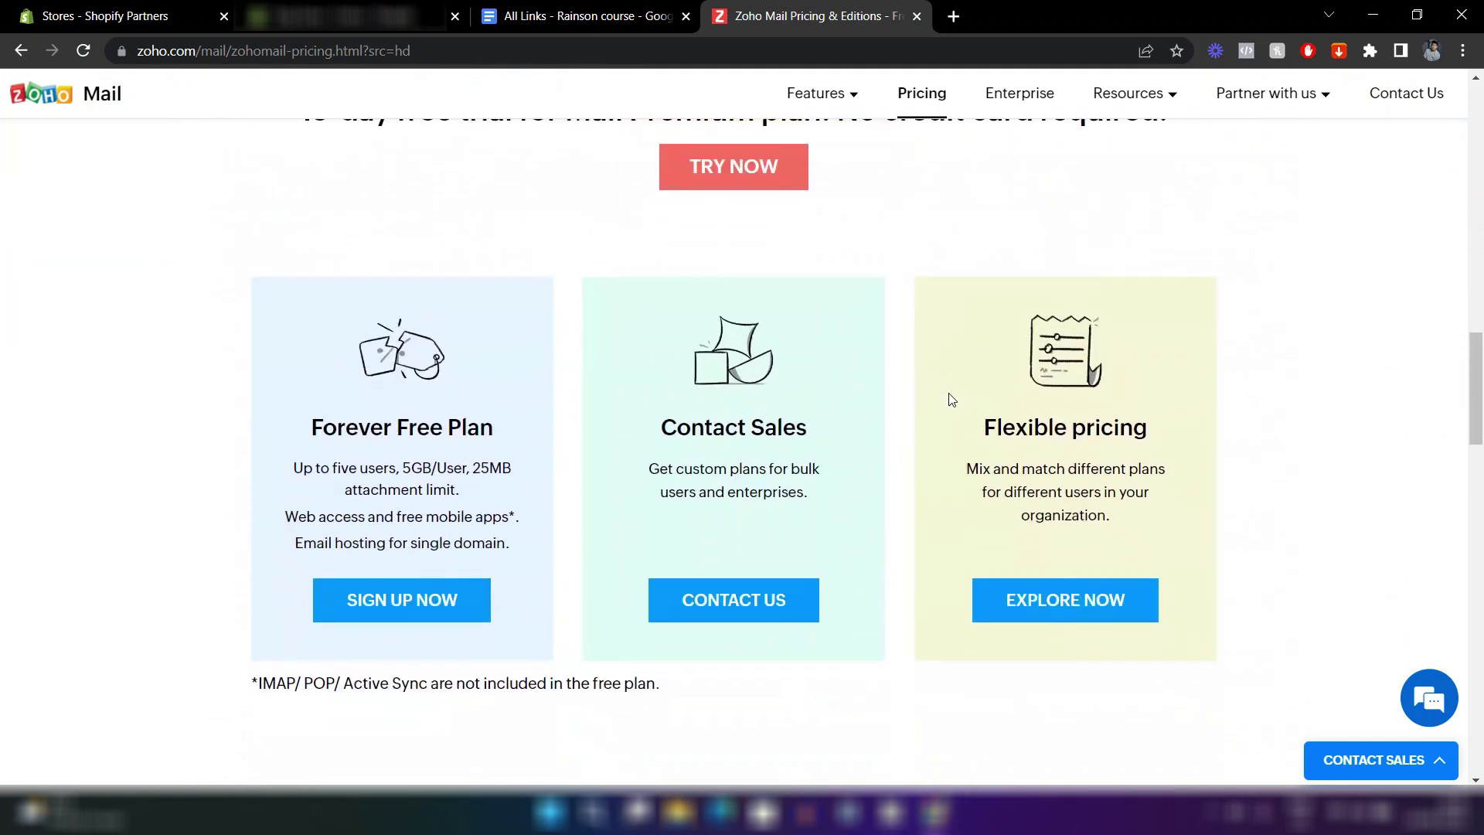
pyautogui.scroll(-2, 948, 398)
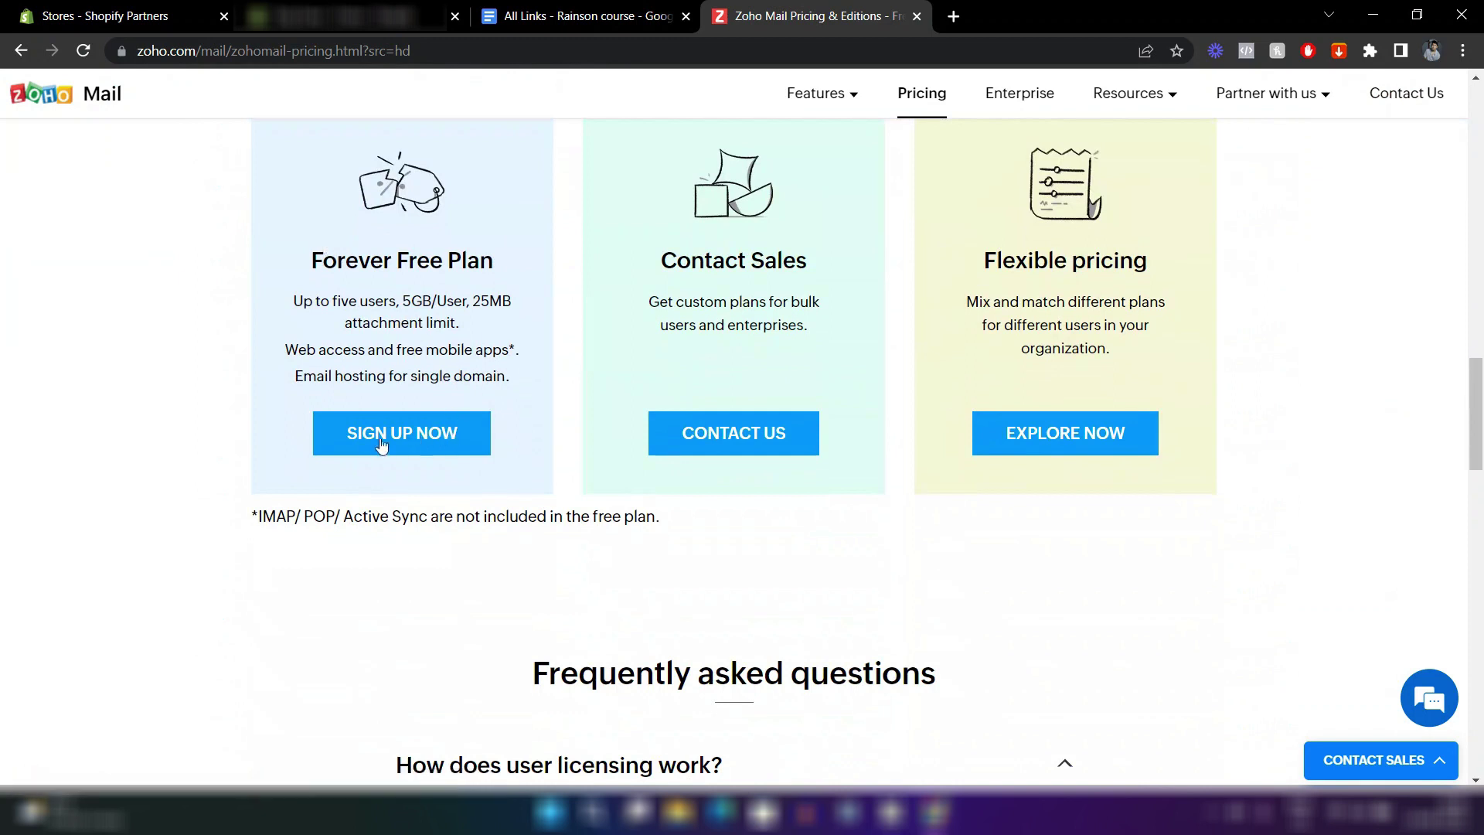
pyautogui.click(437, 449)
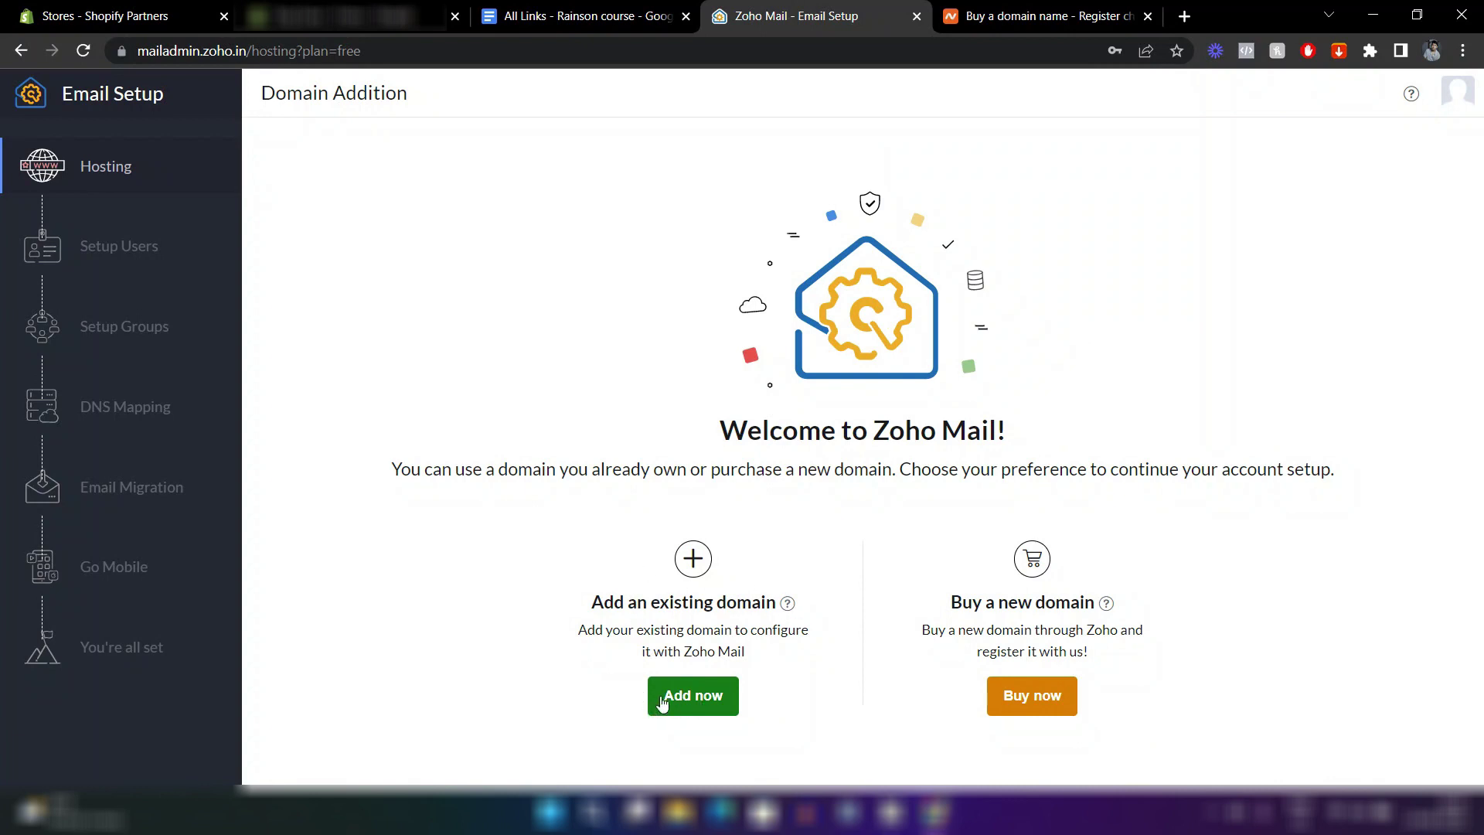
# Add existing domain septemver.com for organization Septemver in Retail & E-Commerce
pyautogui.click(692, 696)
pyautogui.write('septemver')
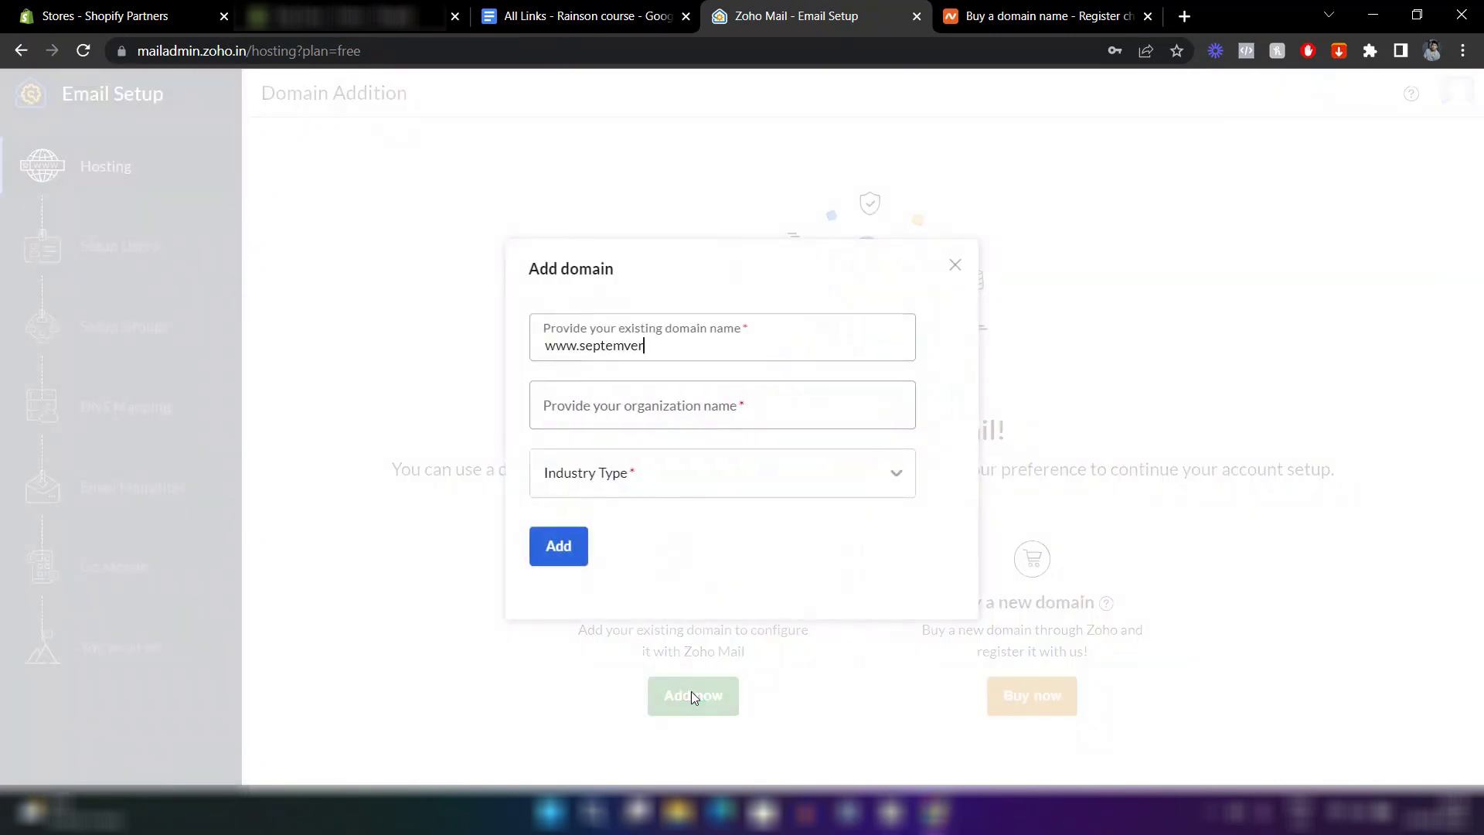
pyautogui.write('.com')
pyautogui.click(708, 425)
pyautogui.write('Septemver')
pyautogui.click(700, 475)
pyautogui.scroll(-3, 669, 619)
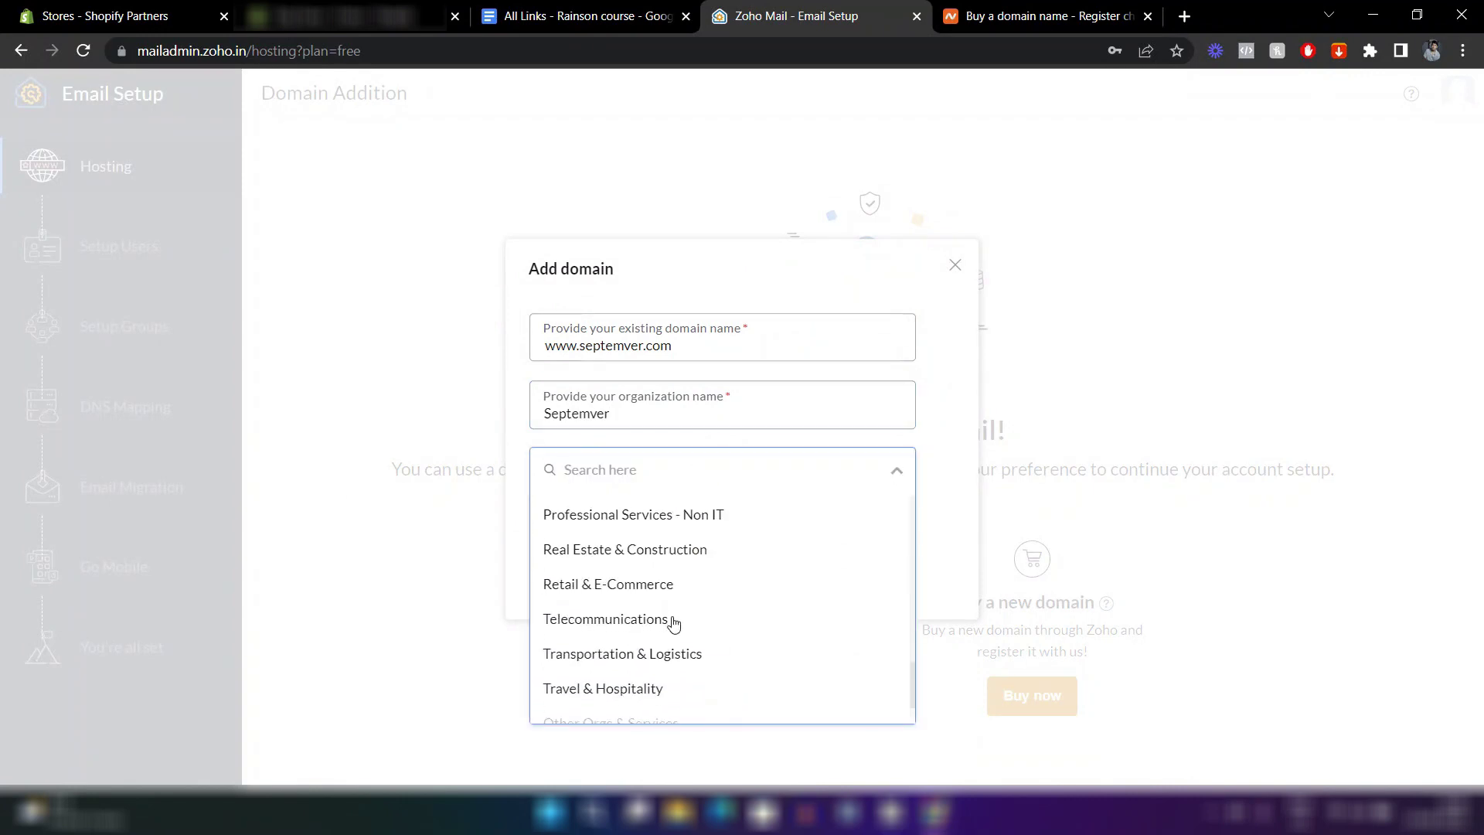
pyautogui.scroll(-1, 669, 620)
pyautogui.click(635, 577)
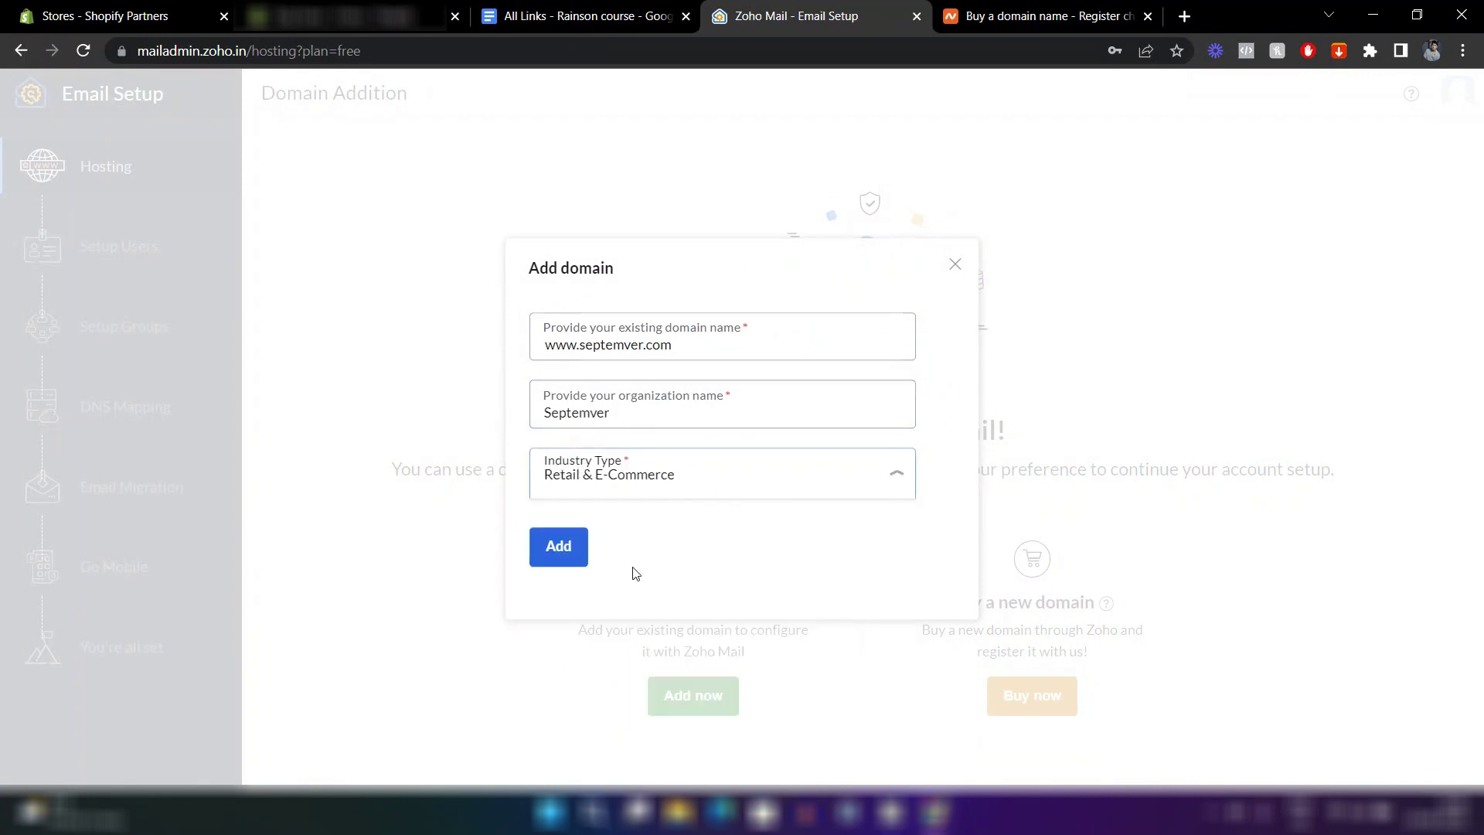
pyautogui.click(556, 554)
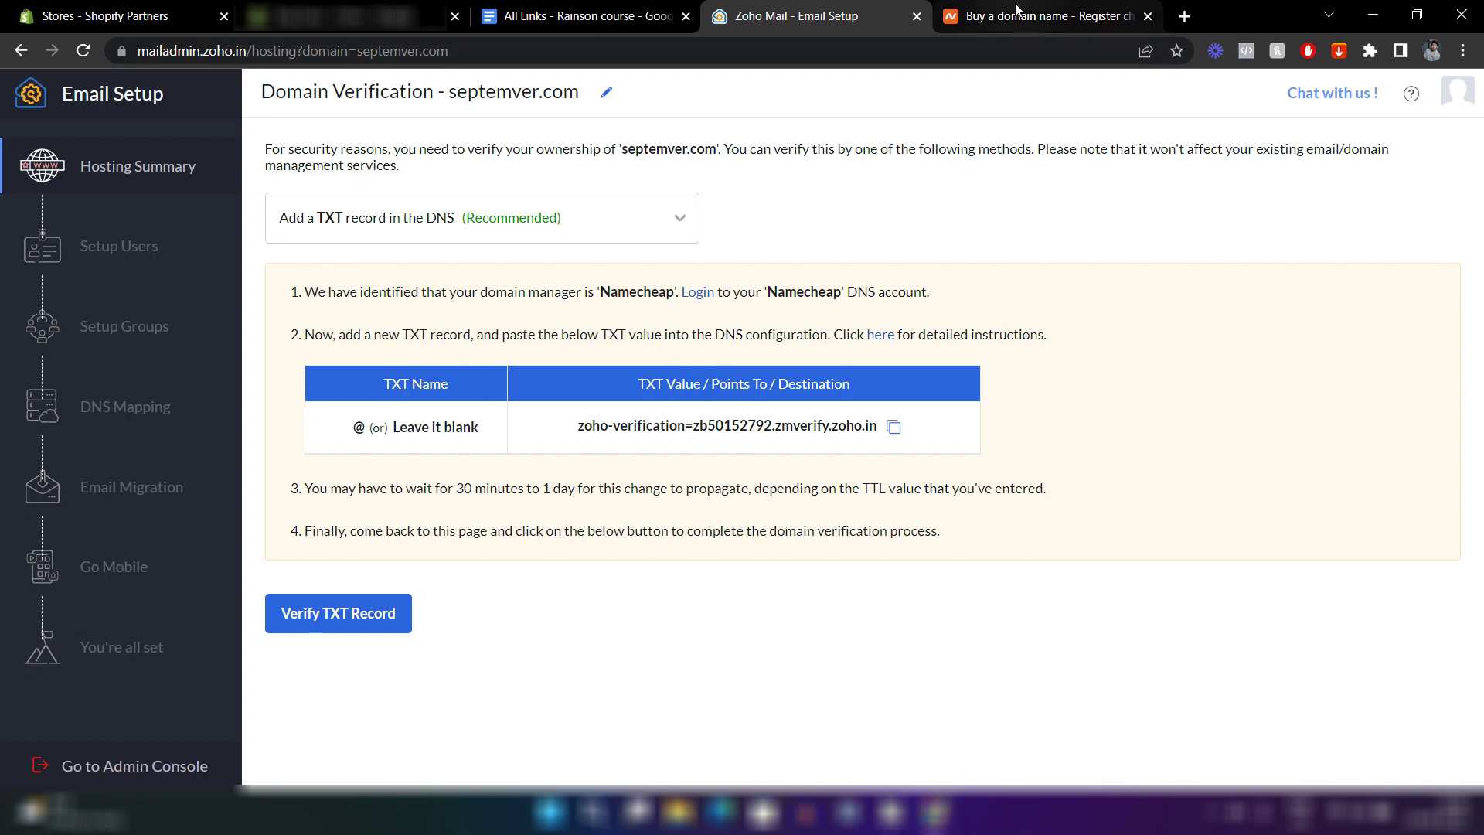
# Open the Advanced DNS settings for septemver.com from the Namecheap dashboard
pyautogui.click(1048, 8)
pyautogui.moveTo(228, 86)
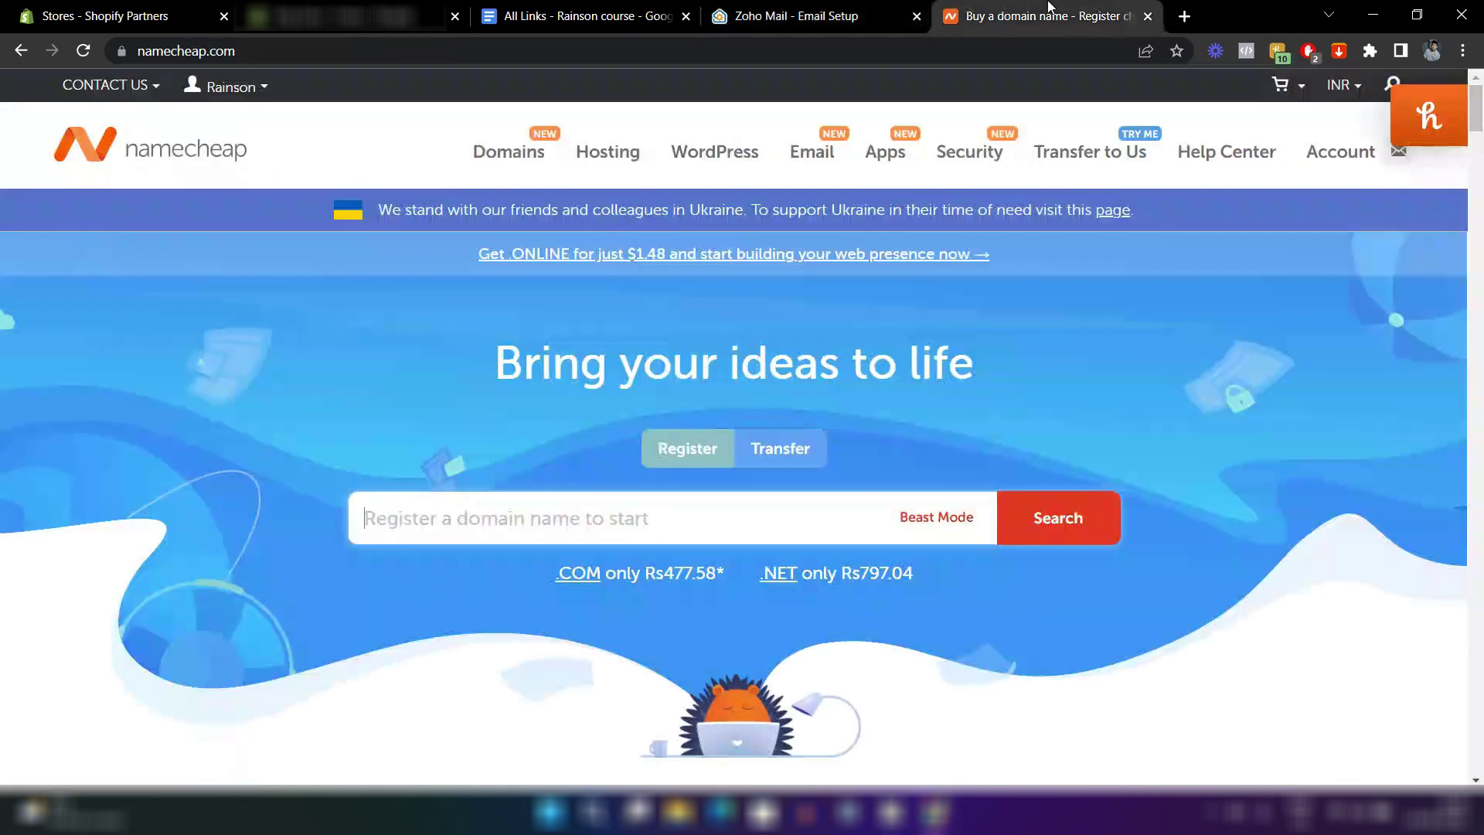
pyautogui.click(225, 304)
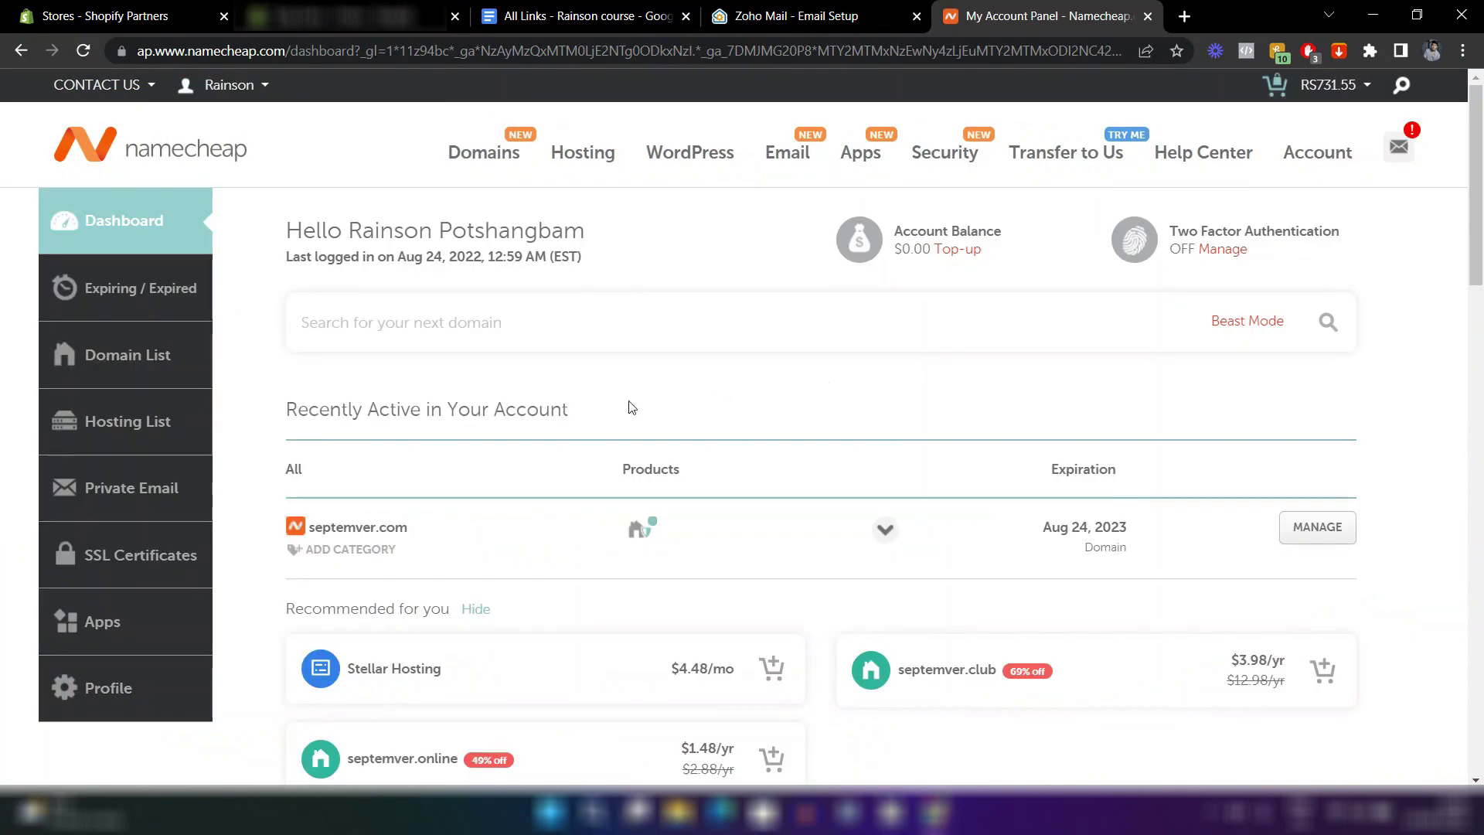
pyautogui.click(1320, 536)
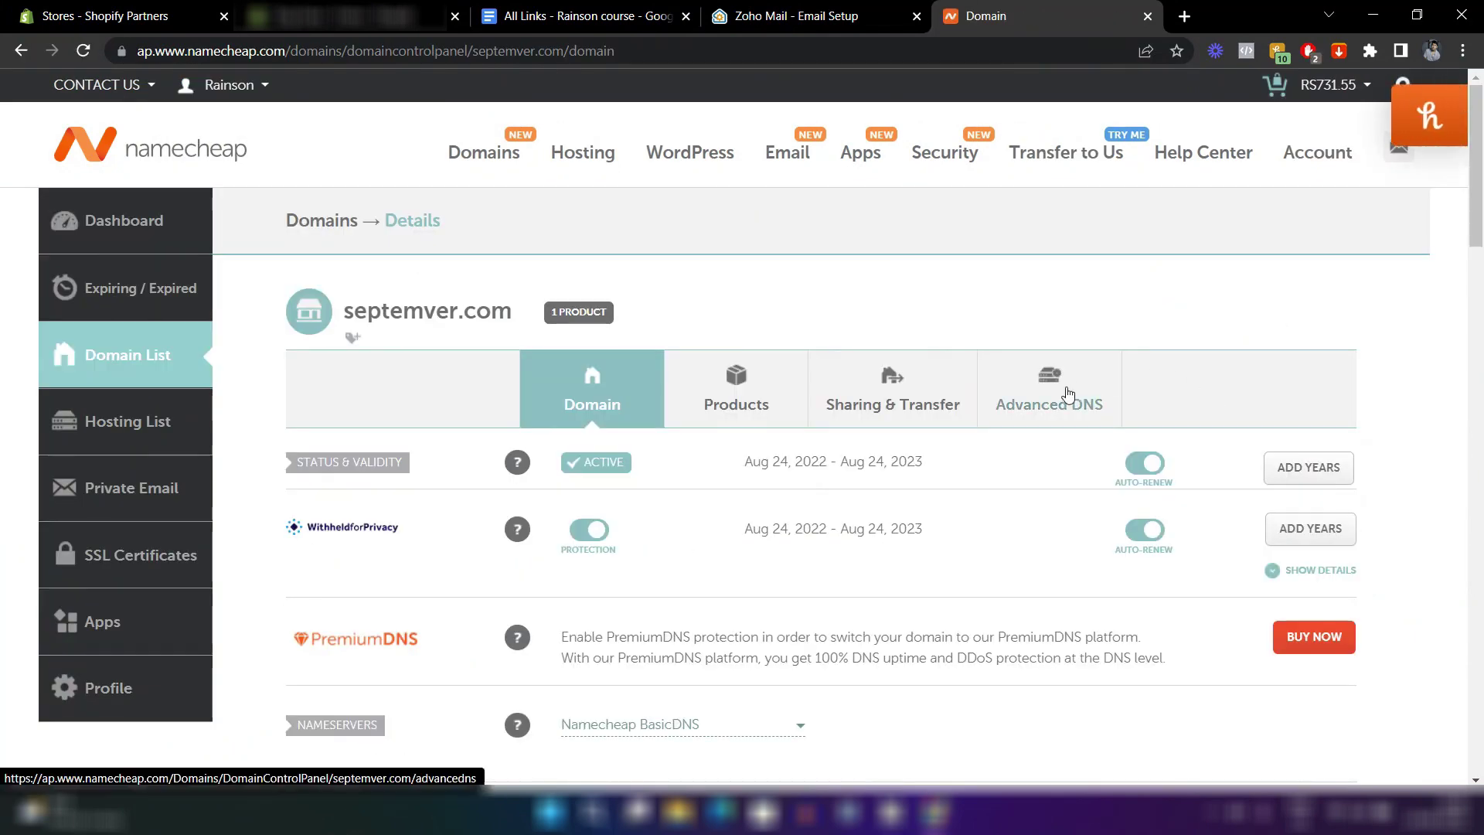
pyautogui.click(1068, 394)
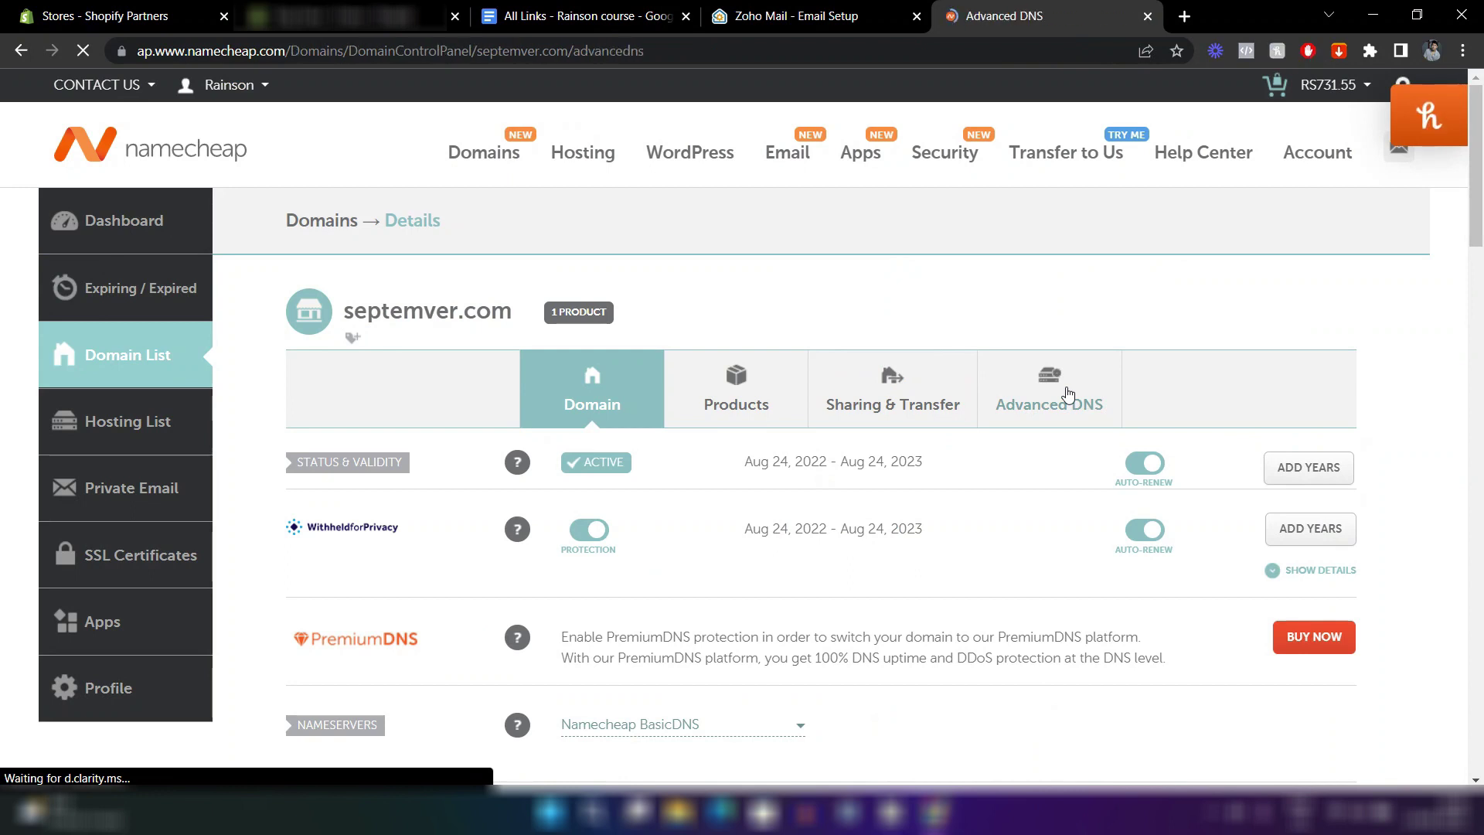
pyautogui.scroll(-2, 838, 278)
pyautogui.scroll(-2, 838, 280)
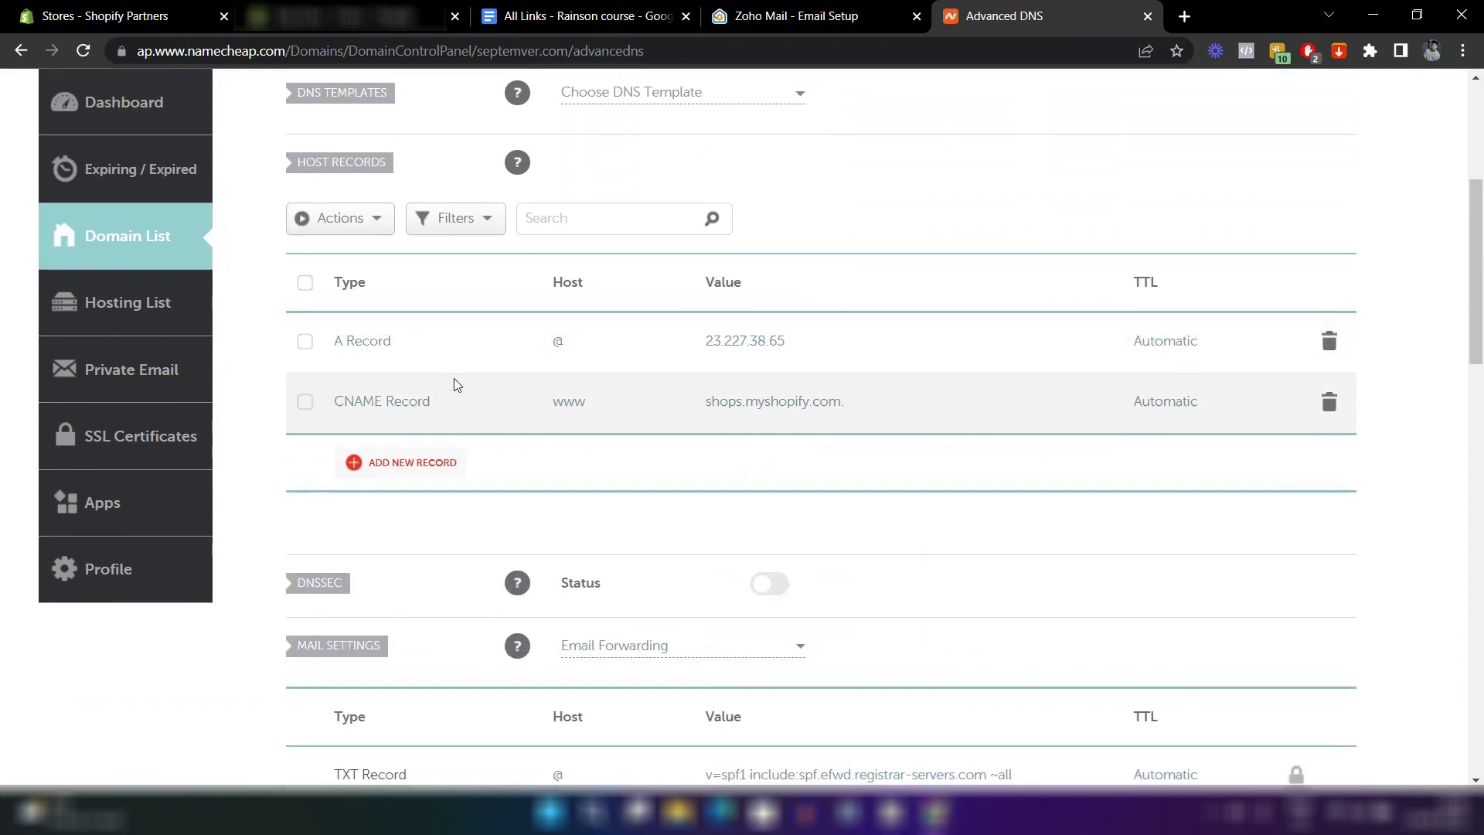
# Add a new TXT host record with host @ in Namecheap
pyautogui.click(425, 462)
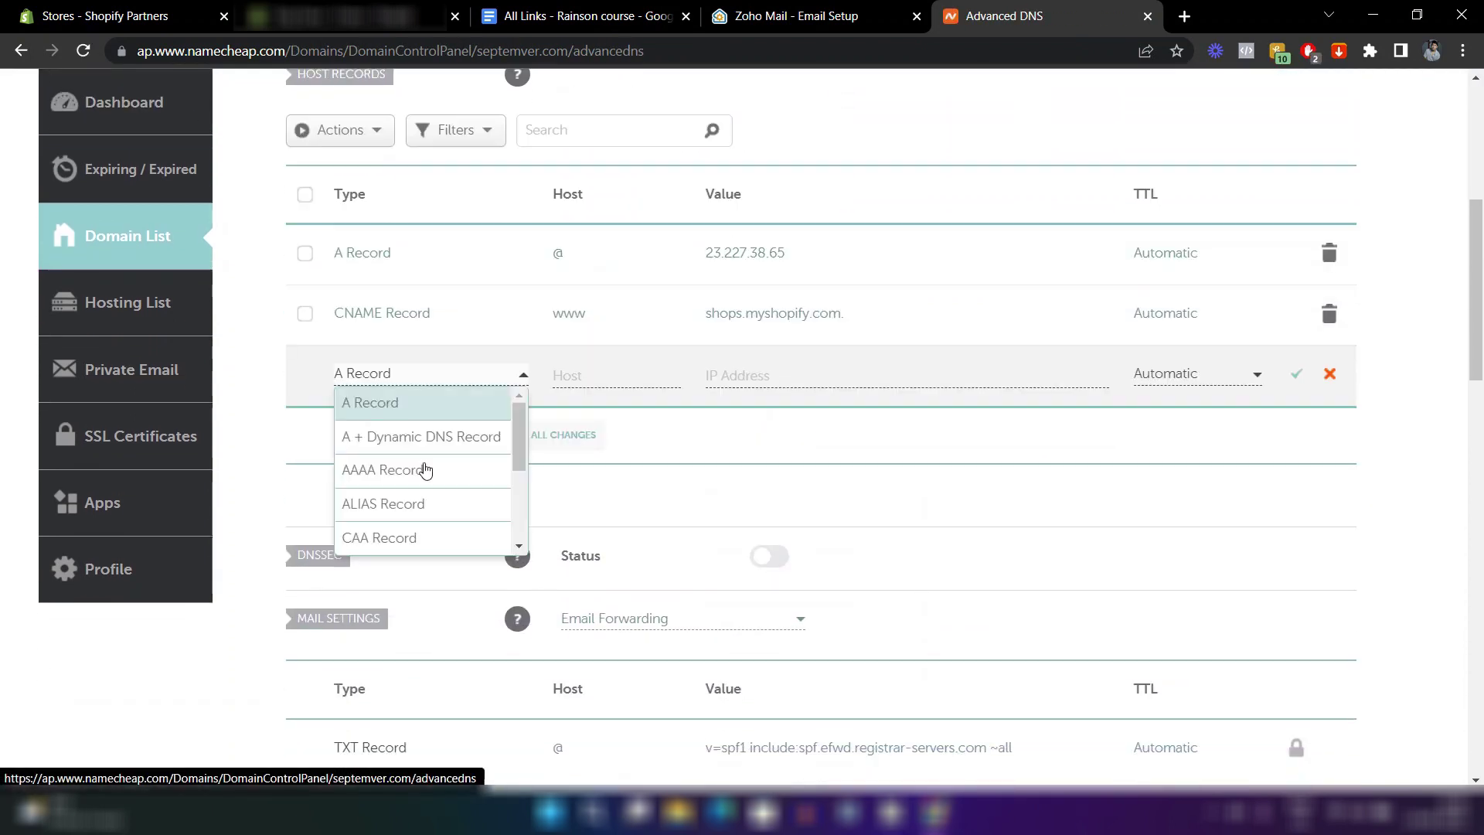
pyautogui.scroll(-1, 425, 470)
pyautogui.scroll(-3, 425, 469)
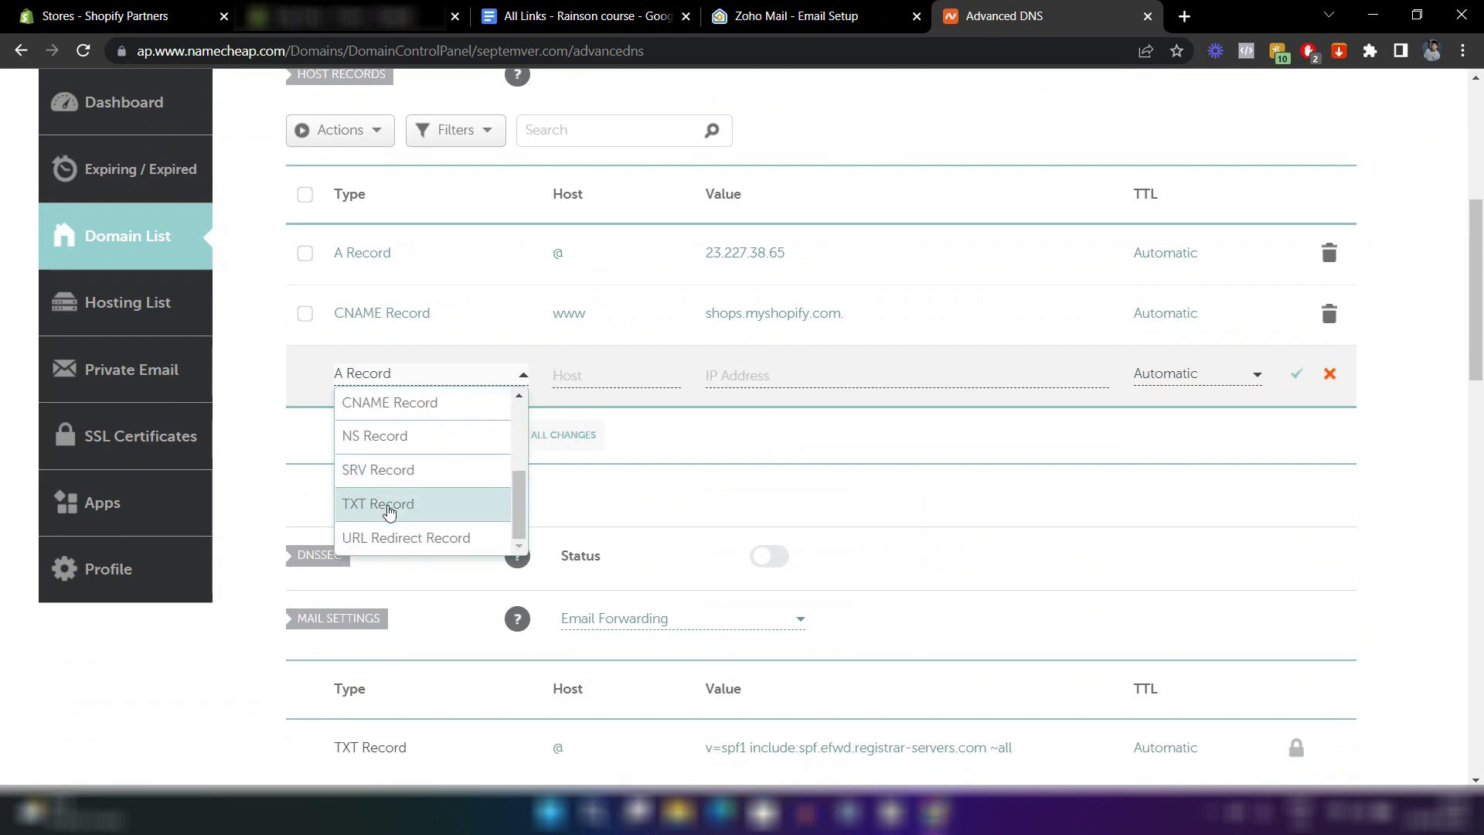
pyautogui.click(389, 512)
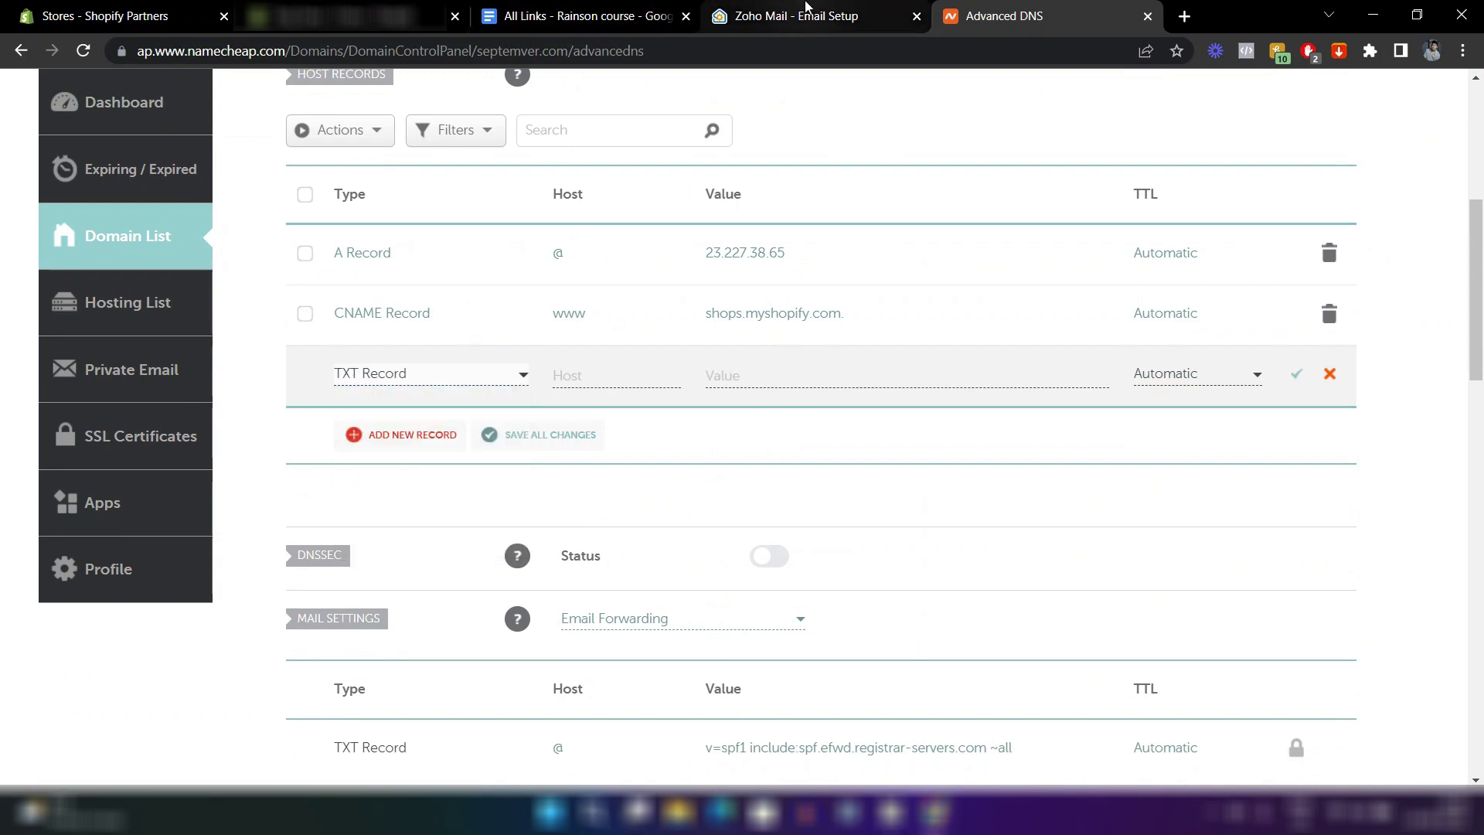
pyautogui.hotkey('ctrl', 'shift', 'Tab')
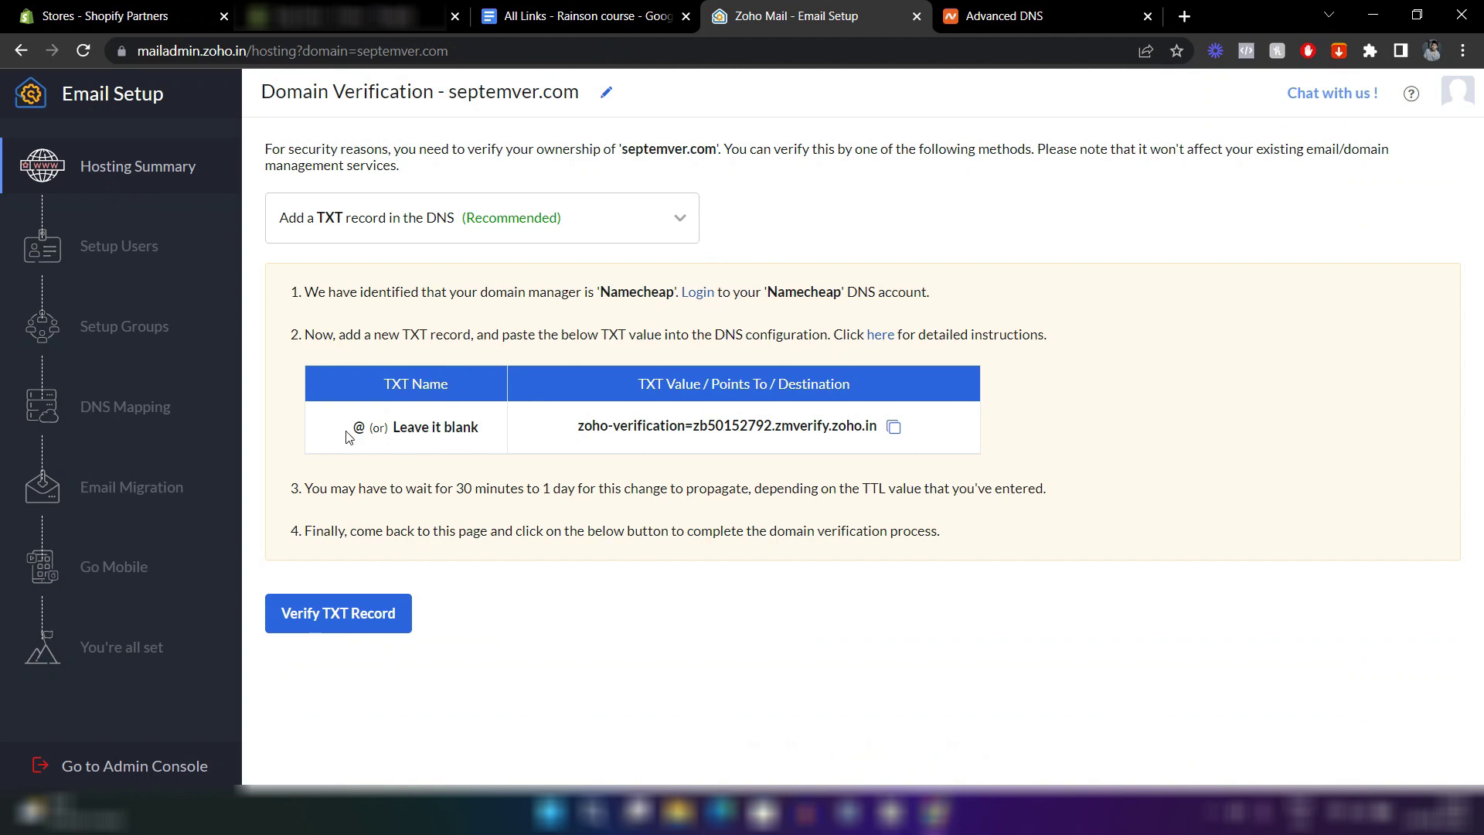
pyautogui.click(1005, 10)
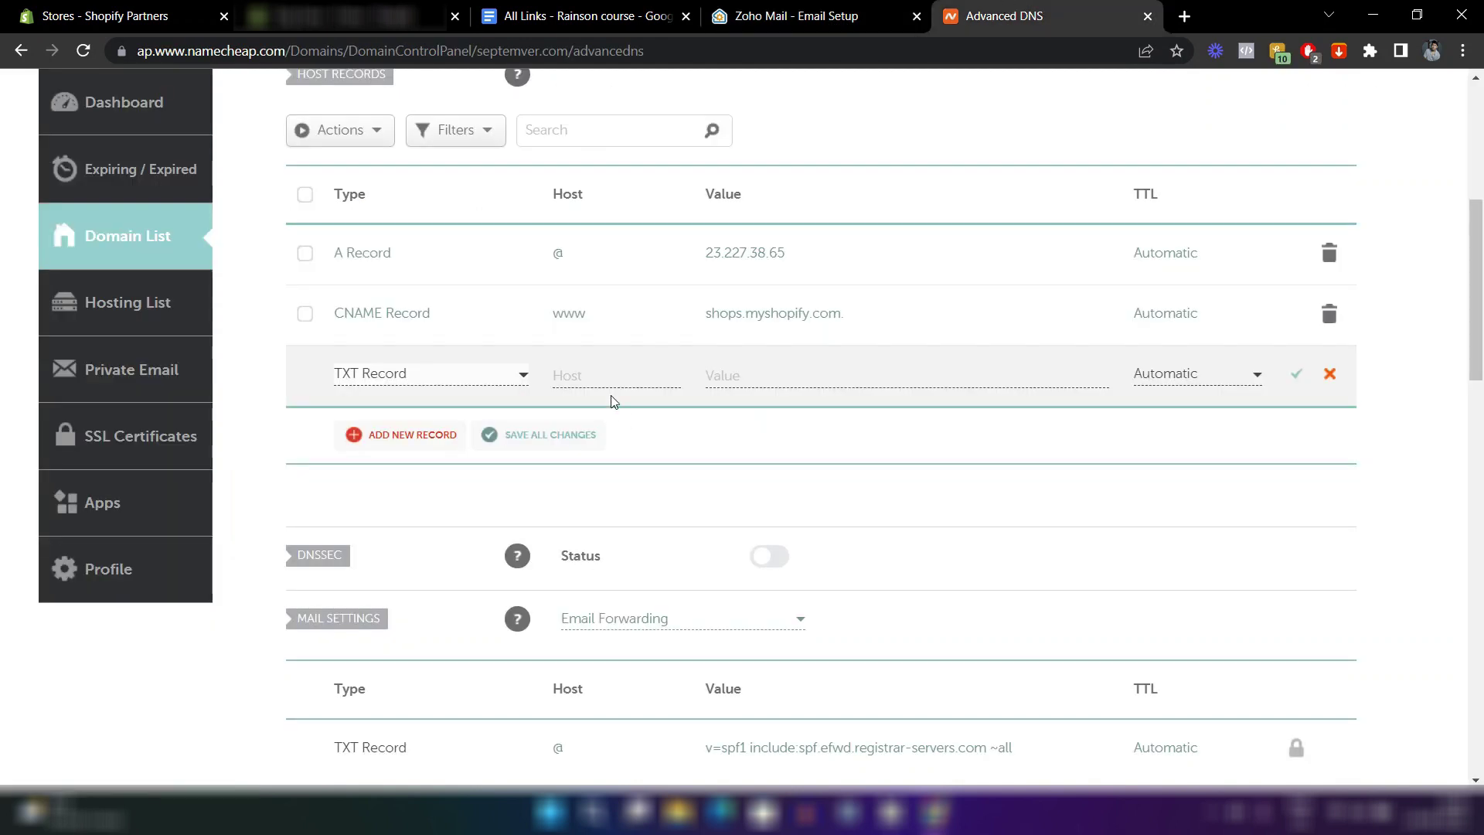
pyautogui.click(604, 376)
pyautogui.write('@')
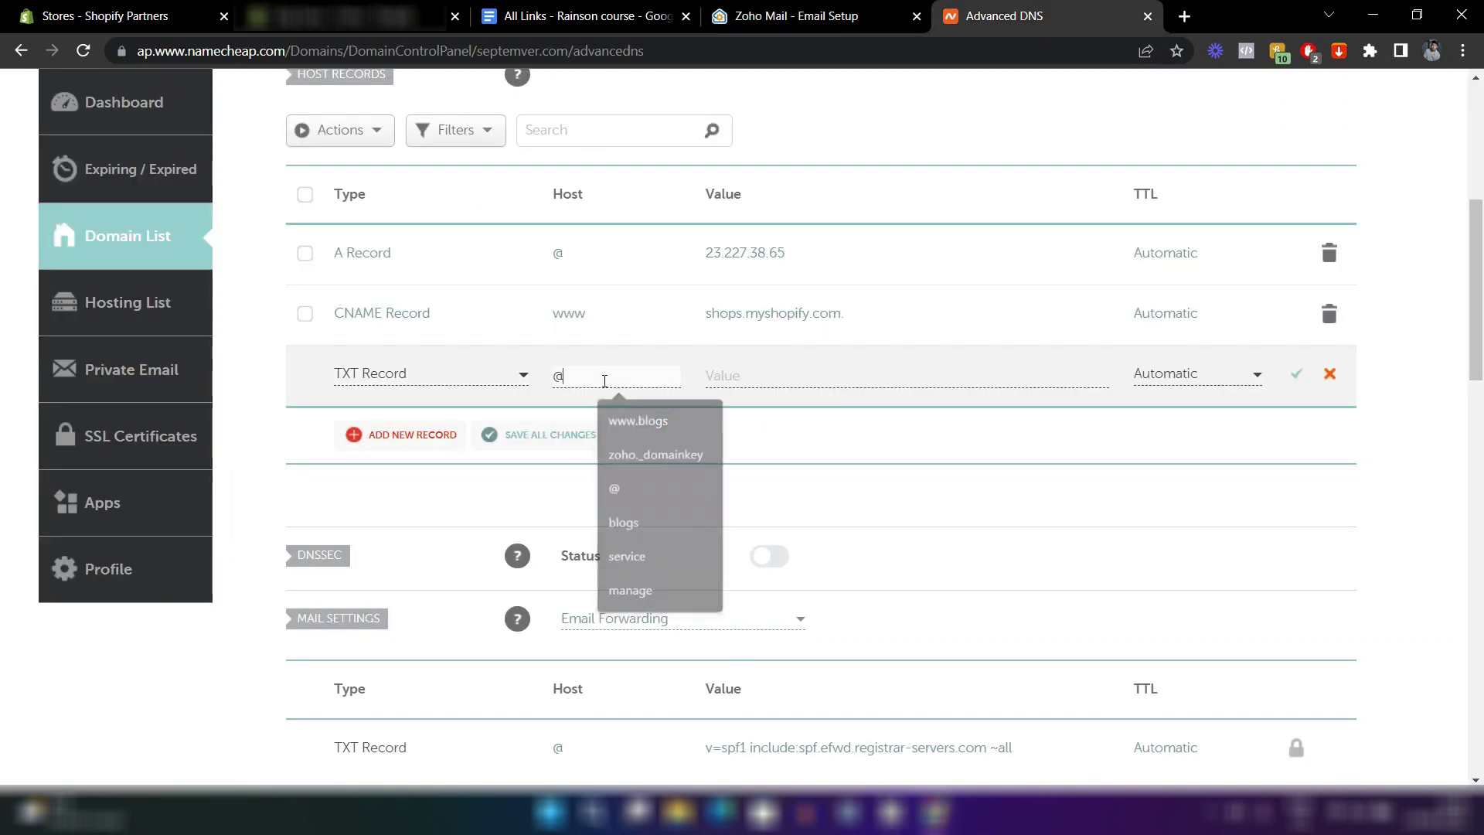
# Fill the record with Zoho's value zoho-verification=zb50152792.zmverify.zoho.in and save it
pyautogui.click(812, 7)
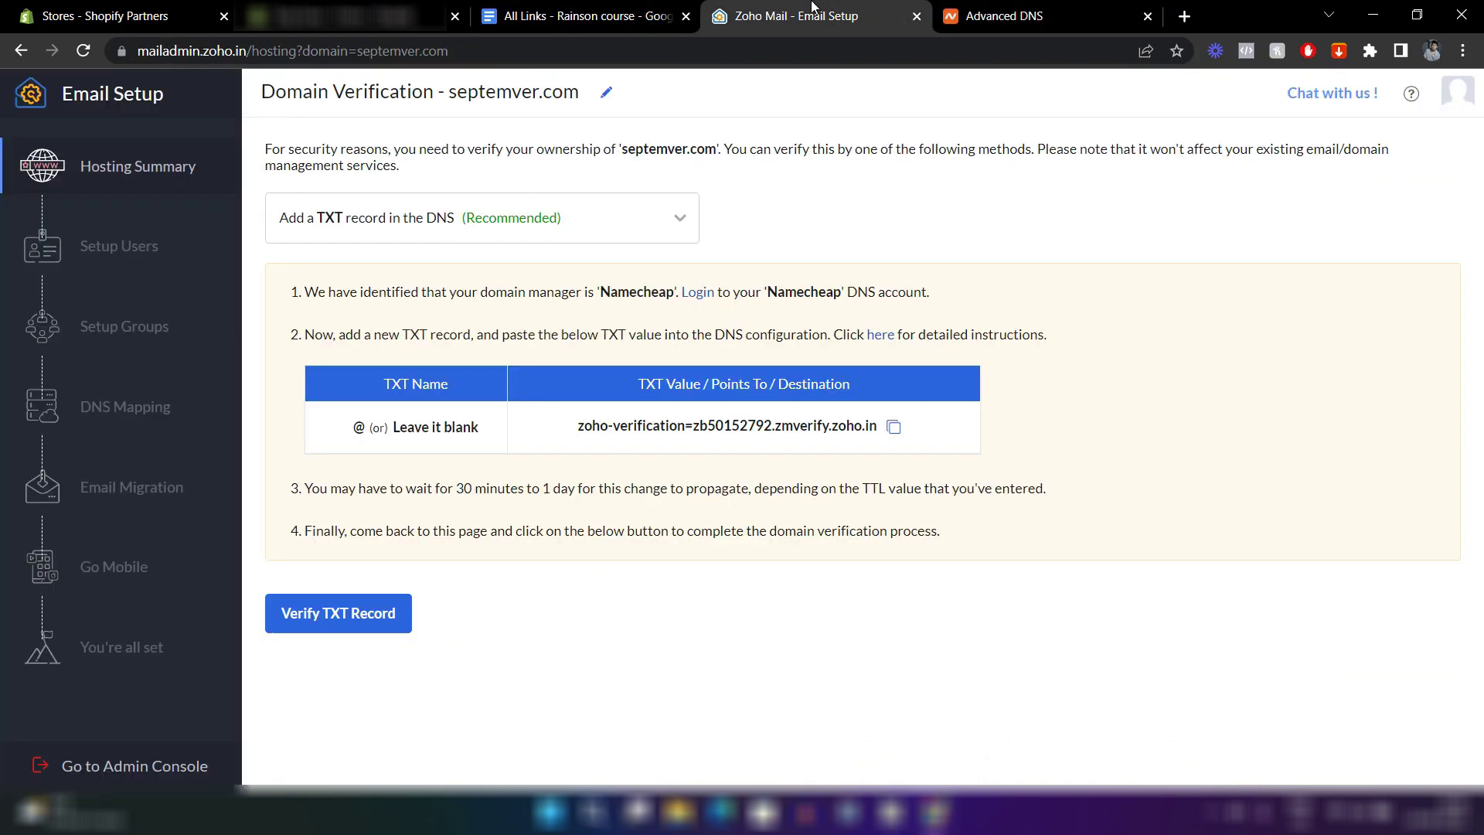
pyautogui.click(892, 431)
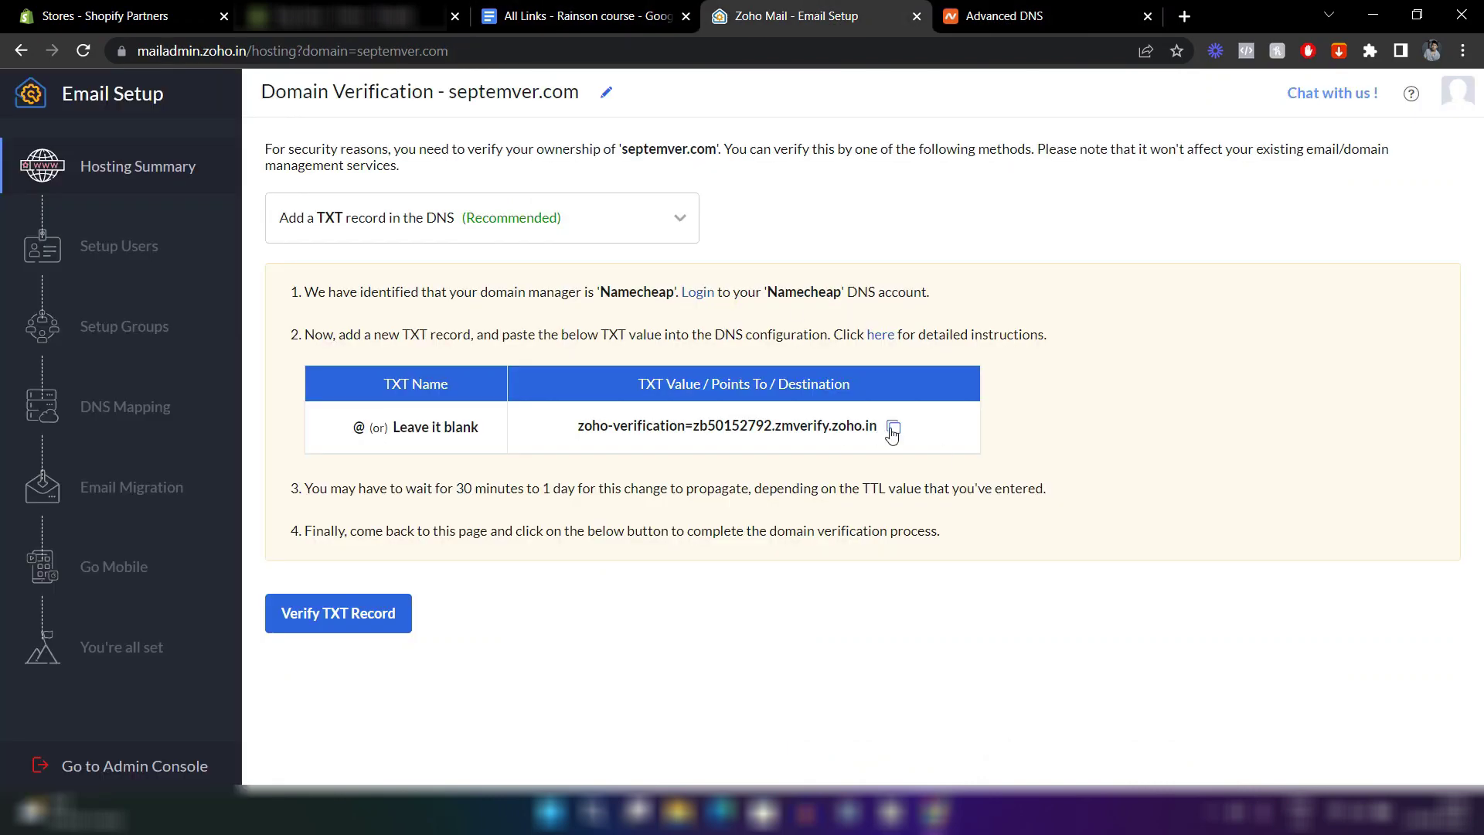
pyautogui.click(1005, 16)
pyautogui.click(814, 375)
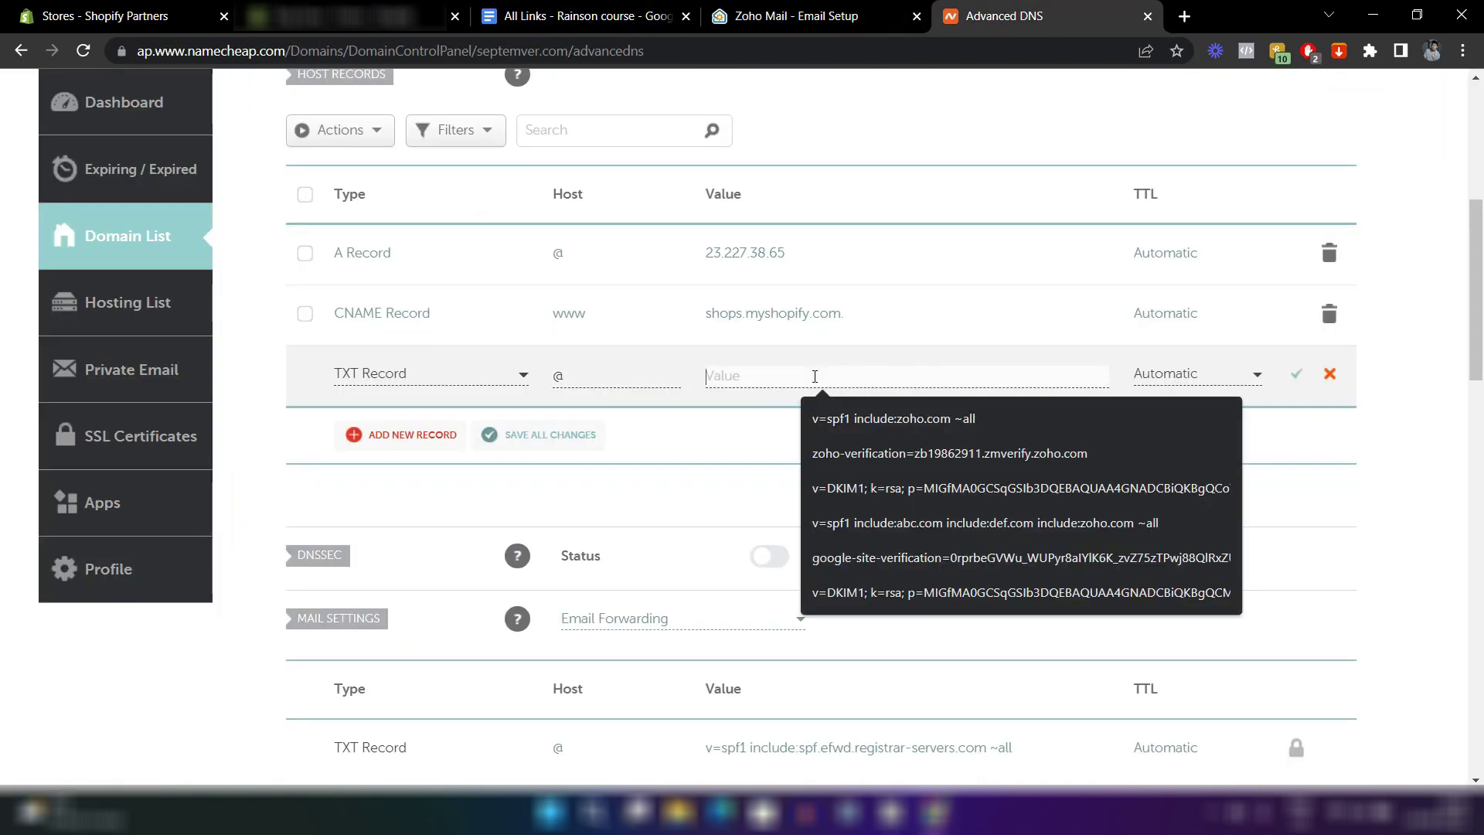
pyautogui.hotkey('ctrl', 'v')
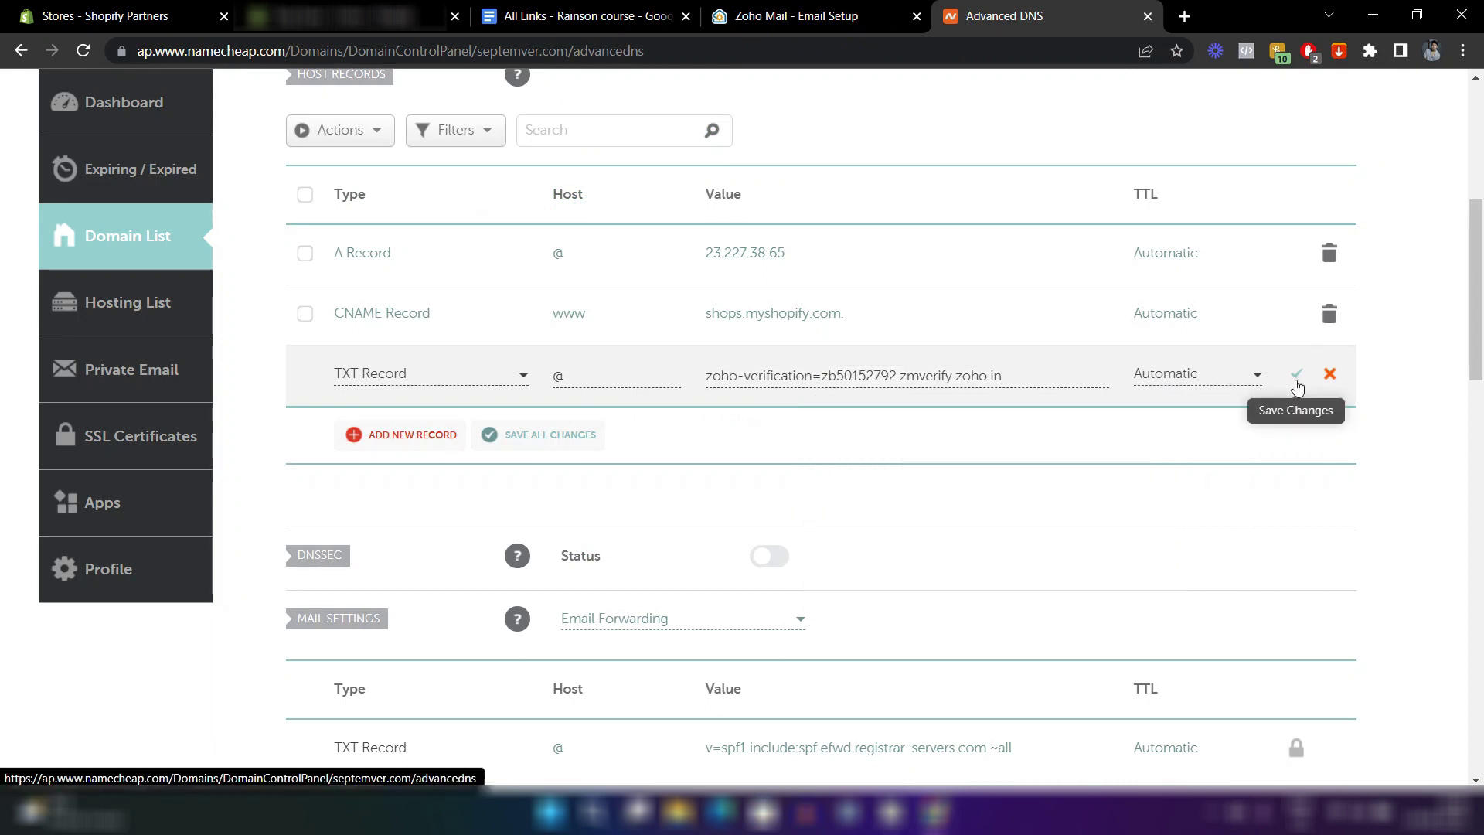
pyautogui.click(1297, 383)
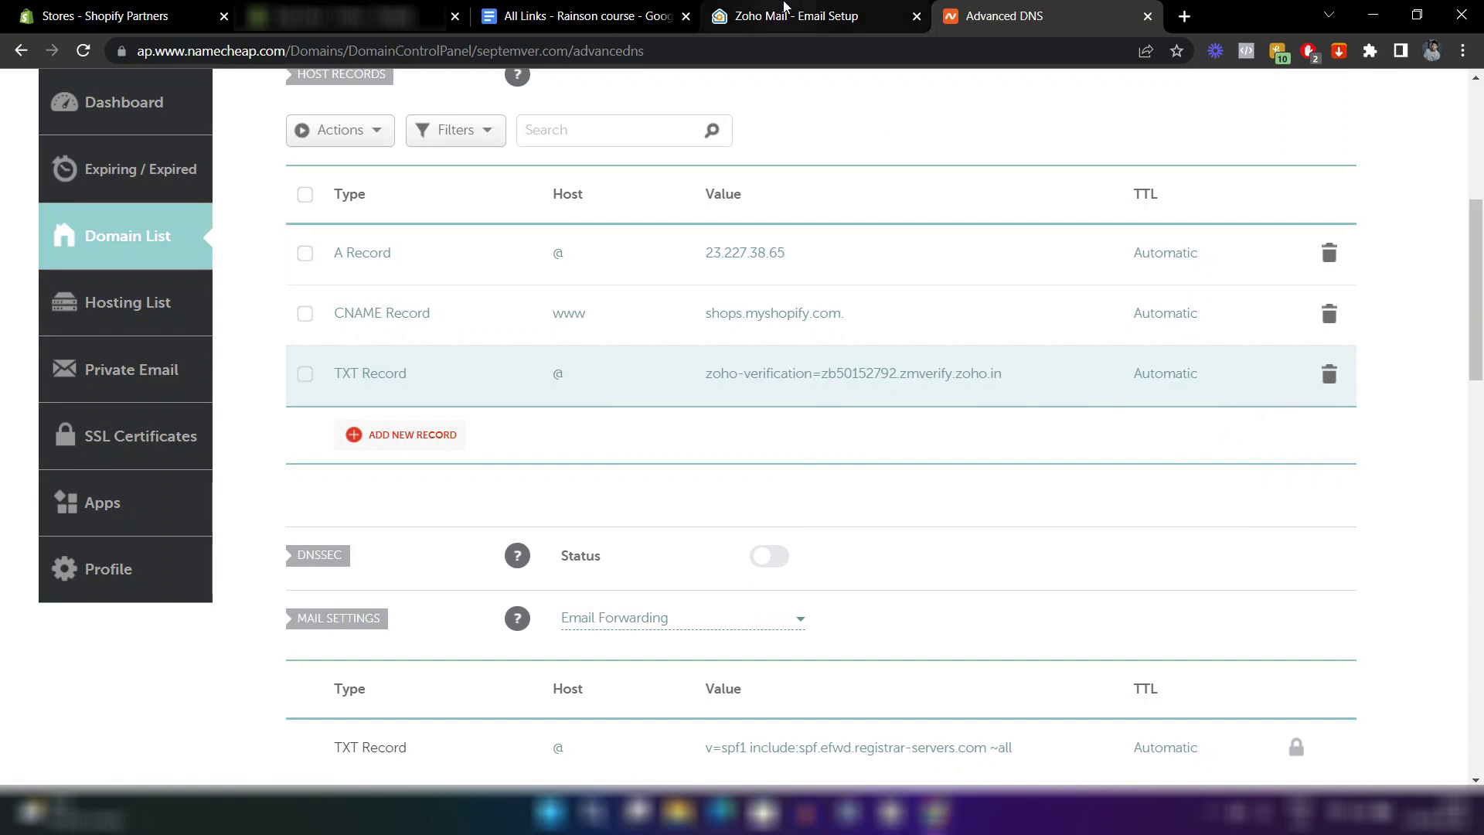
pyautogui.click(785, 9)
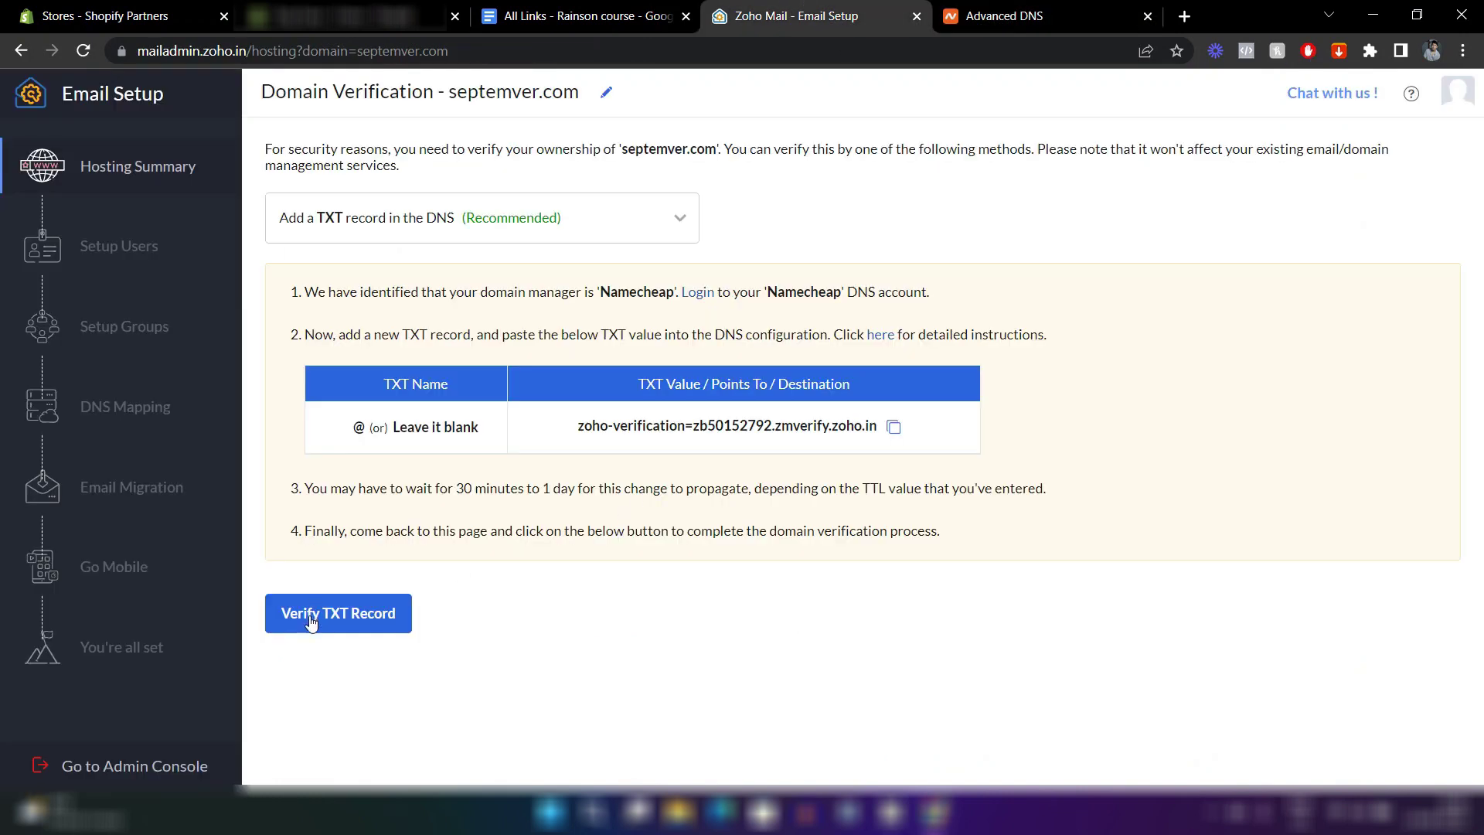
# Run Verify TXT Record until Zoho confirms ownership of septemver.com
pyautogui.click(362, 618)
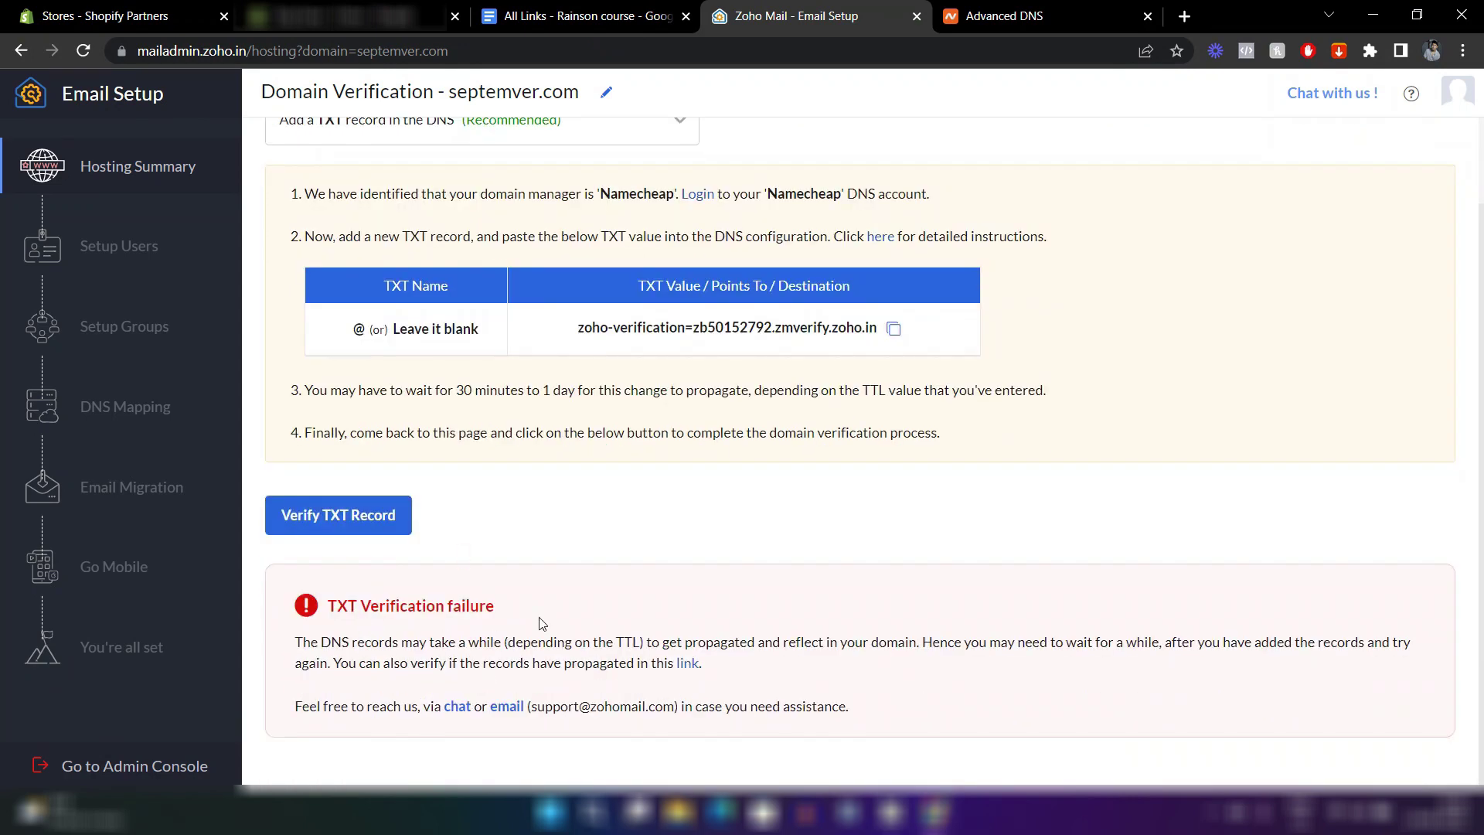
pyautogui.scroll(1, 539, 624)
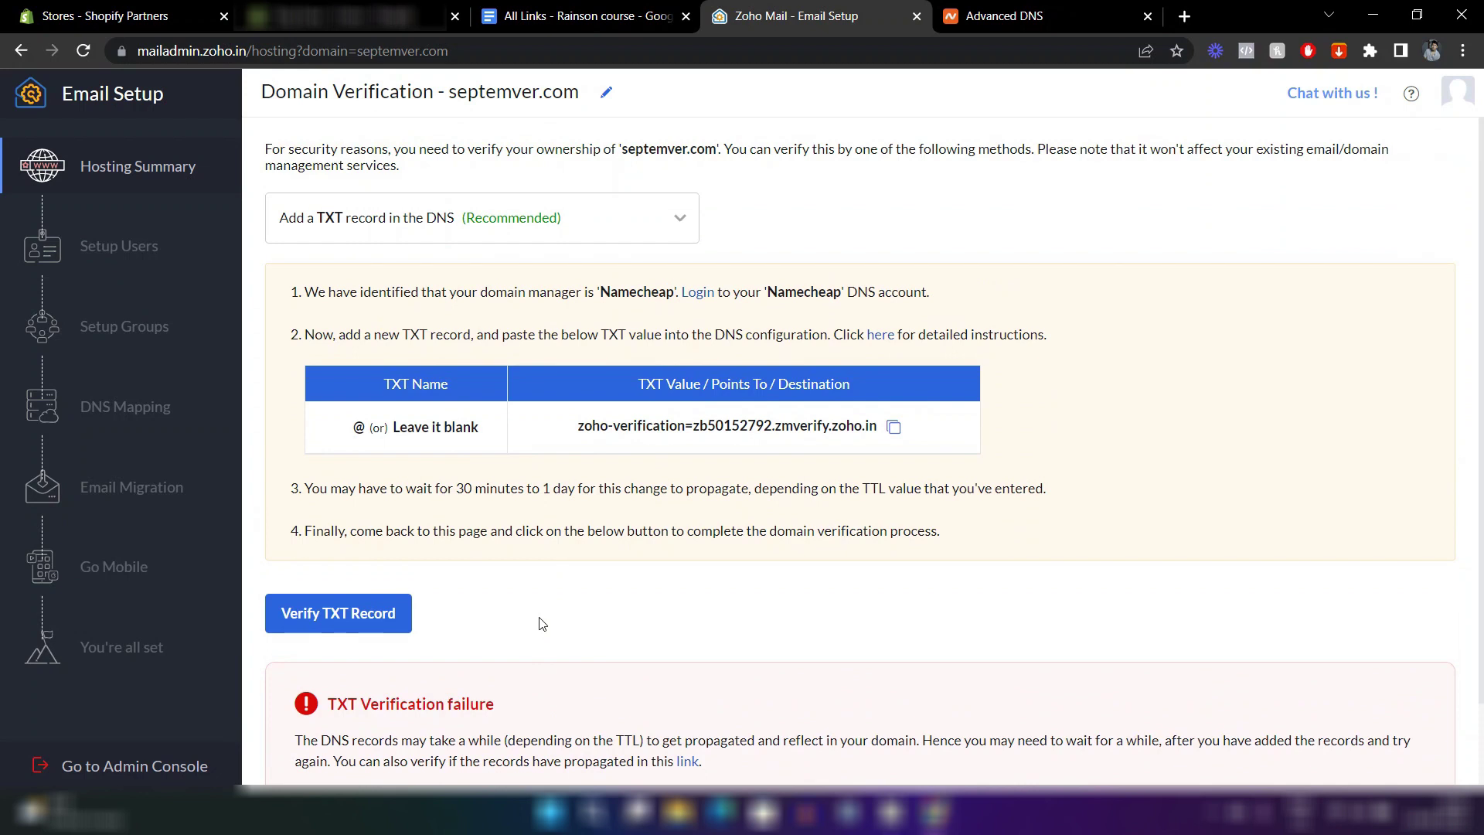
pyautogui.click(343, 627)
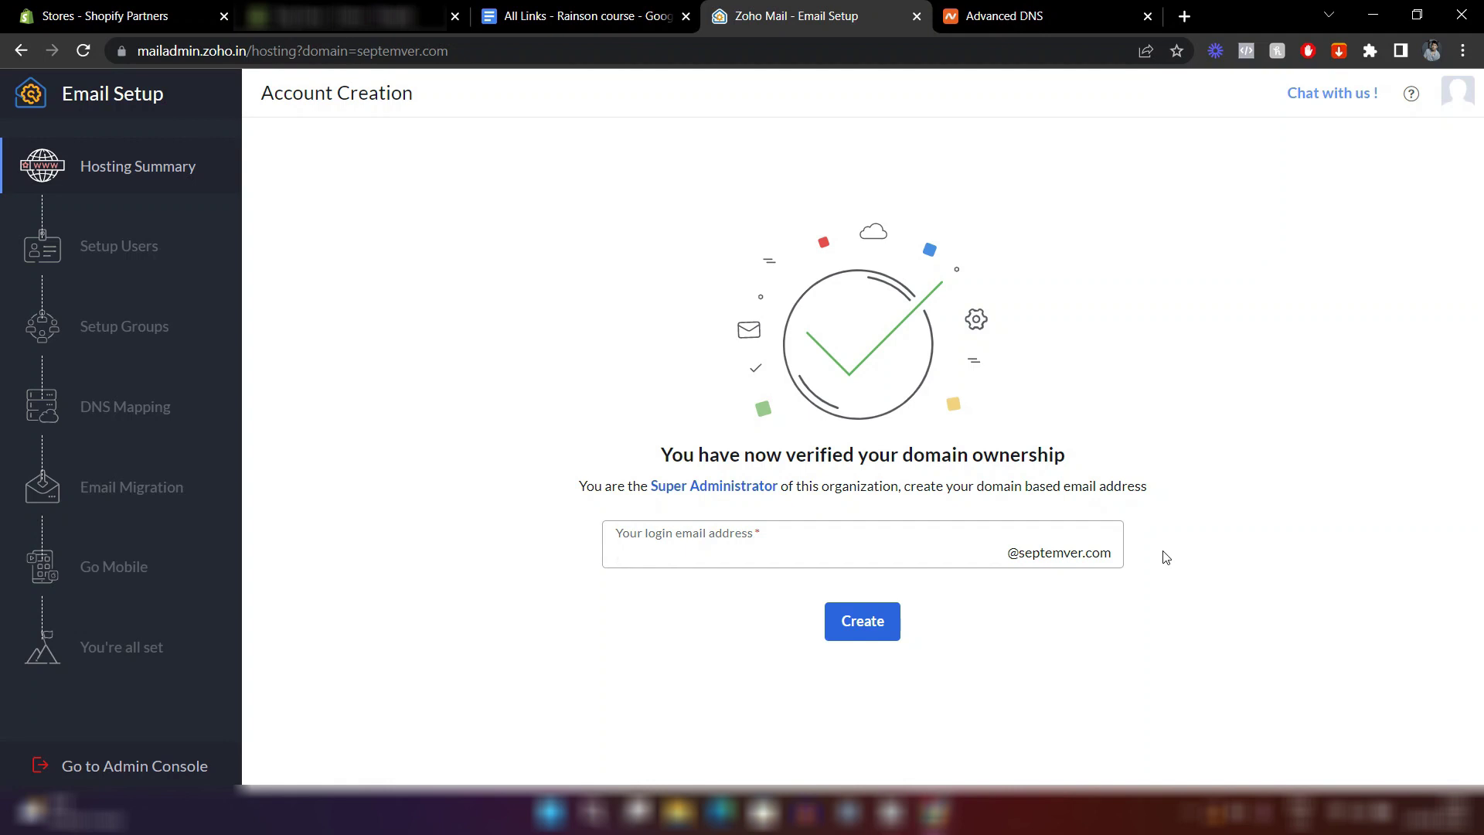
pyautogui.click(864, 629)
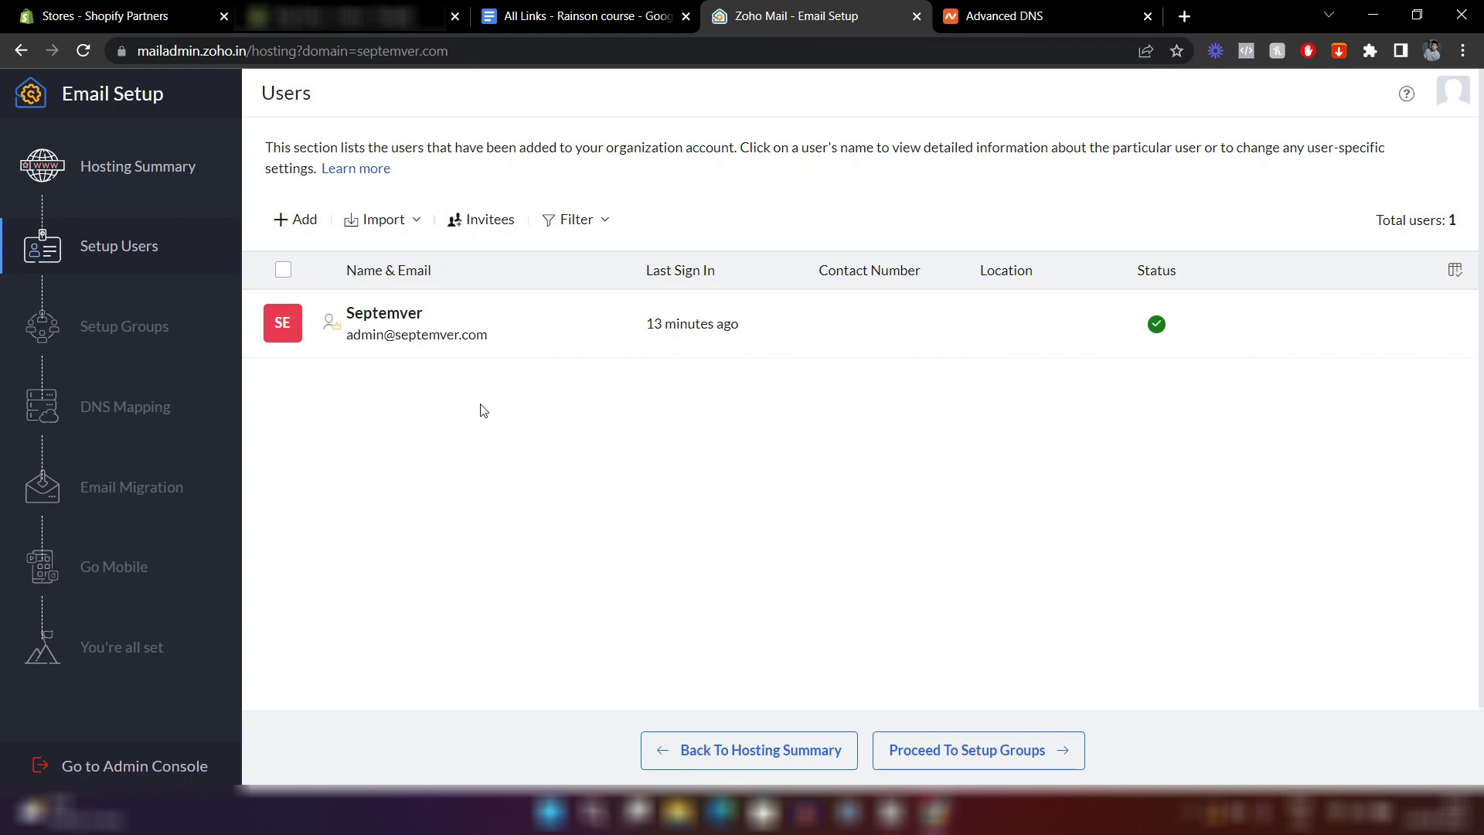
pyautogui.click(444, 348)
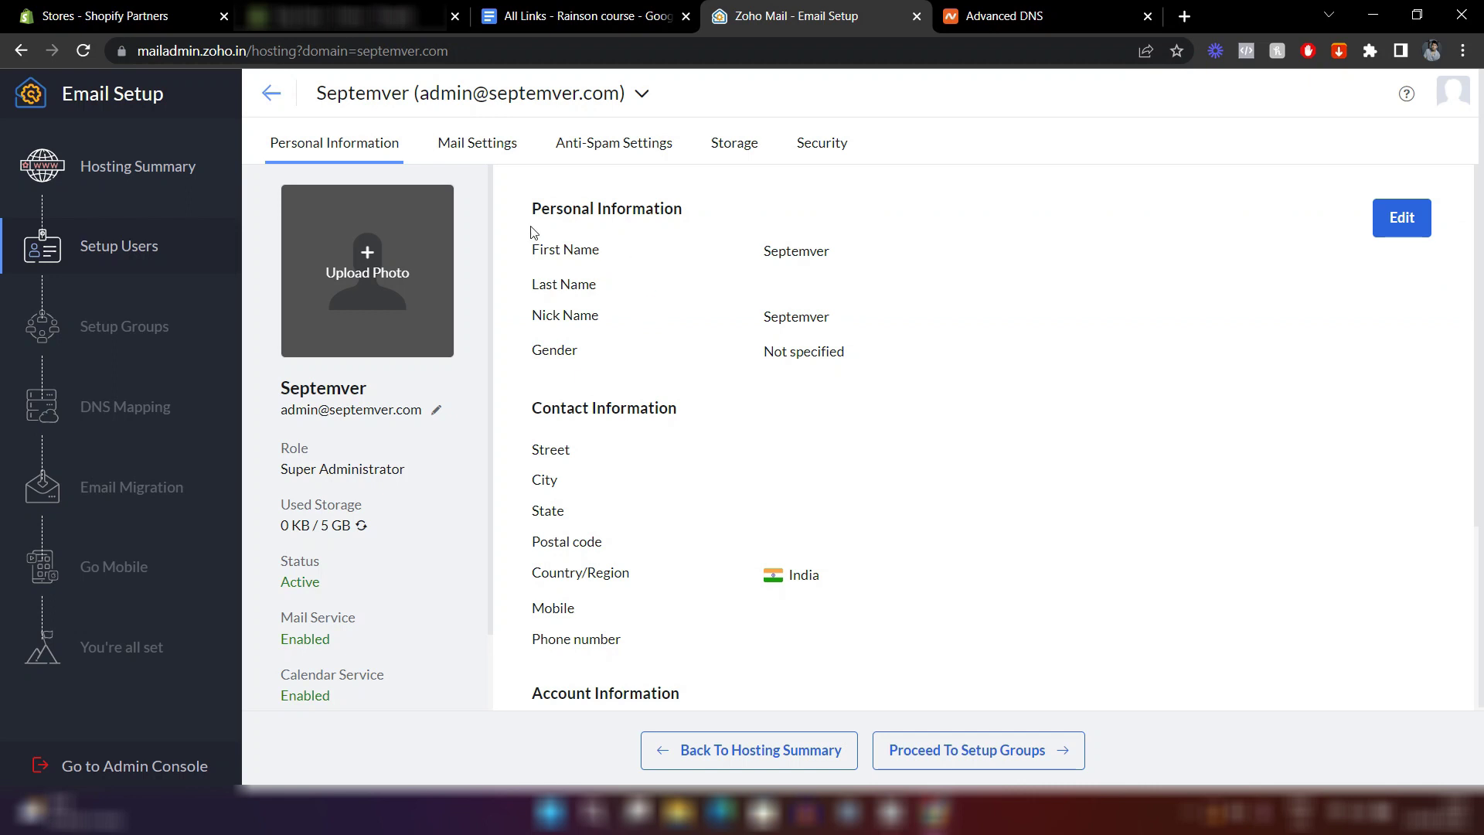
pyautogui.scroll(-2, 678, 559)
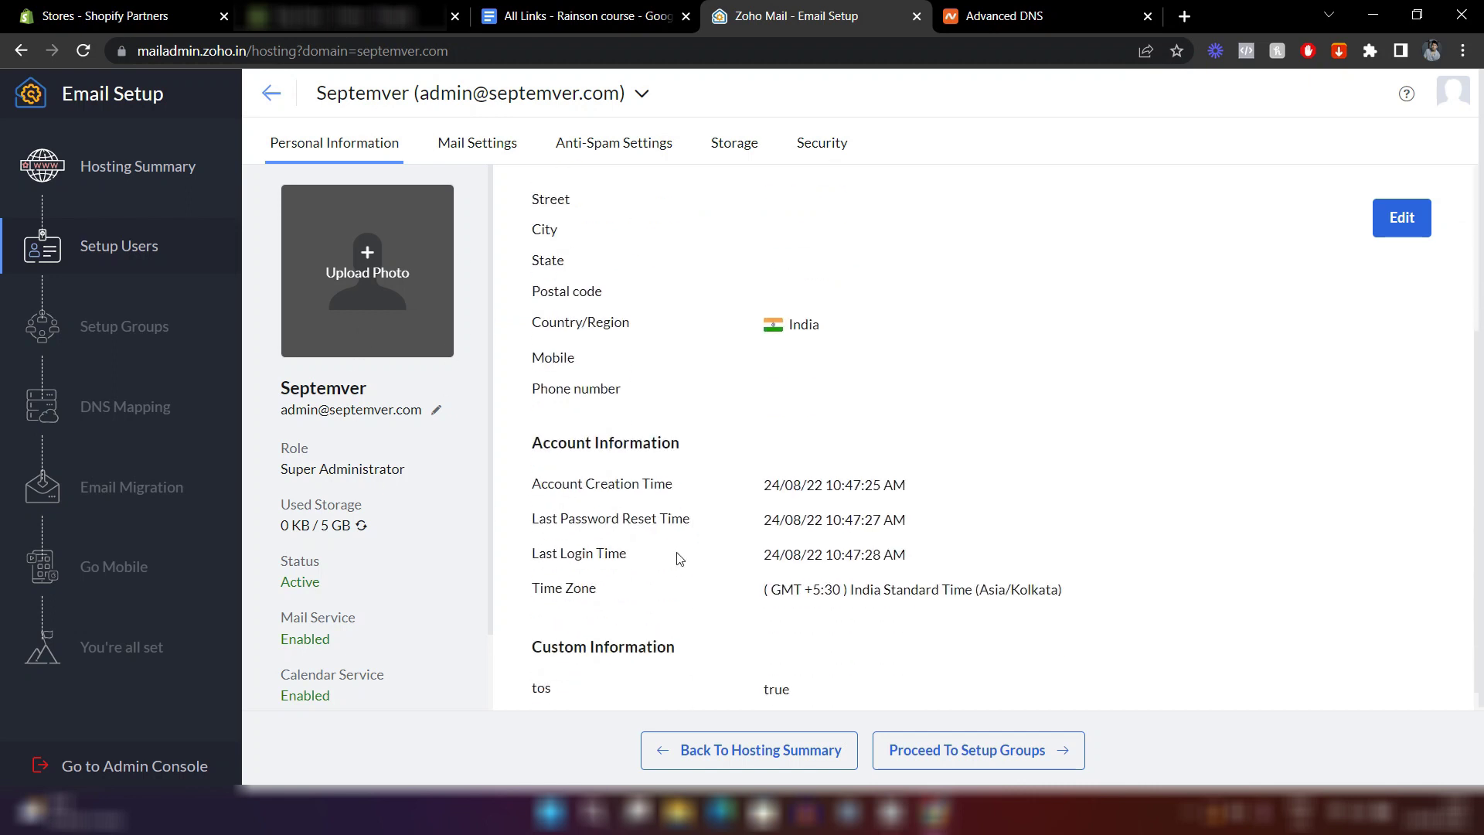
pyautogui.scroll(2, 679, 559)
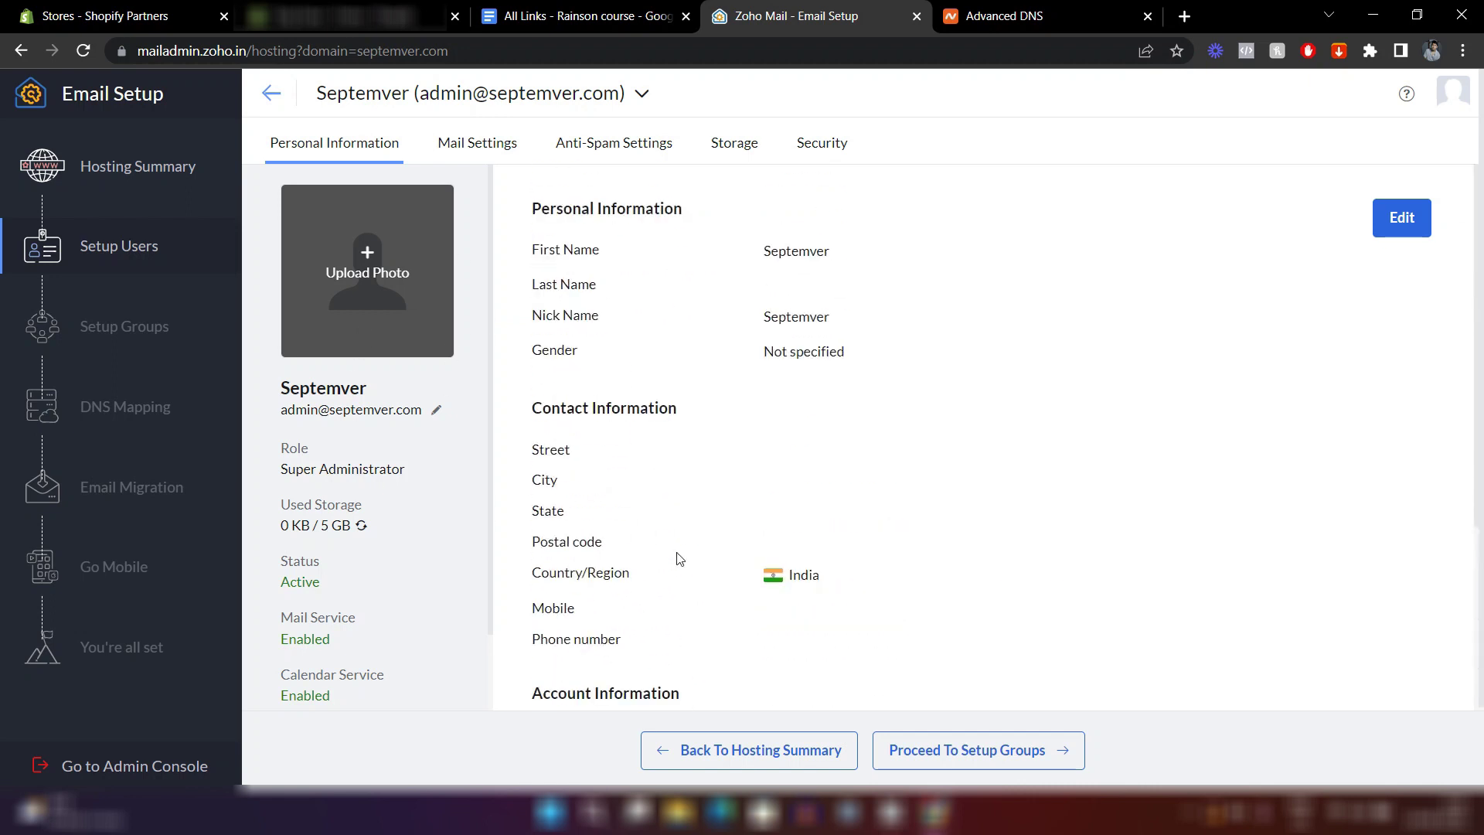
pyautogui.click(271, 93)
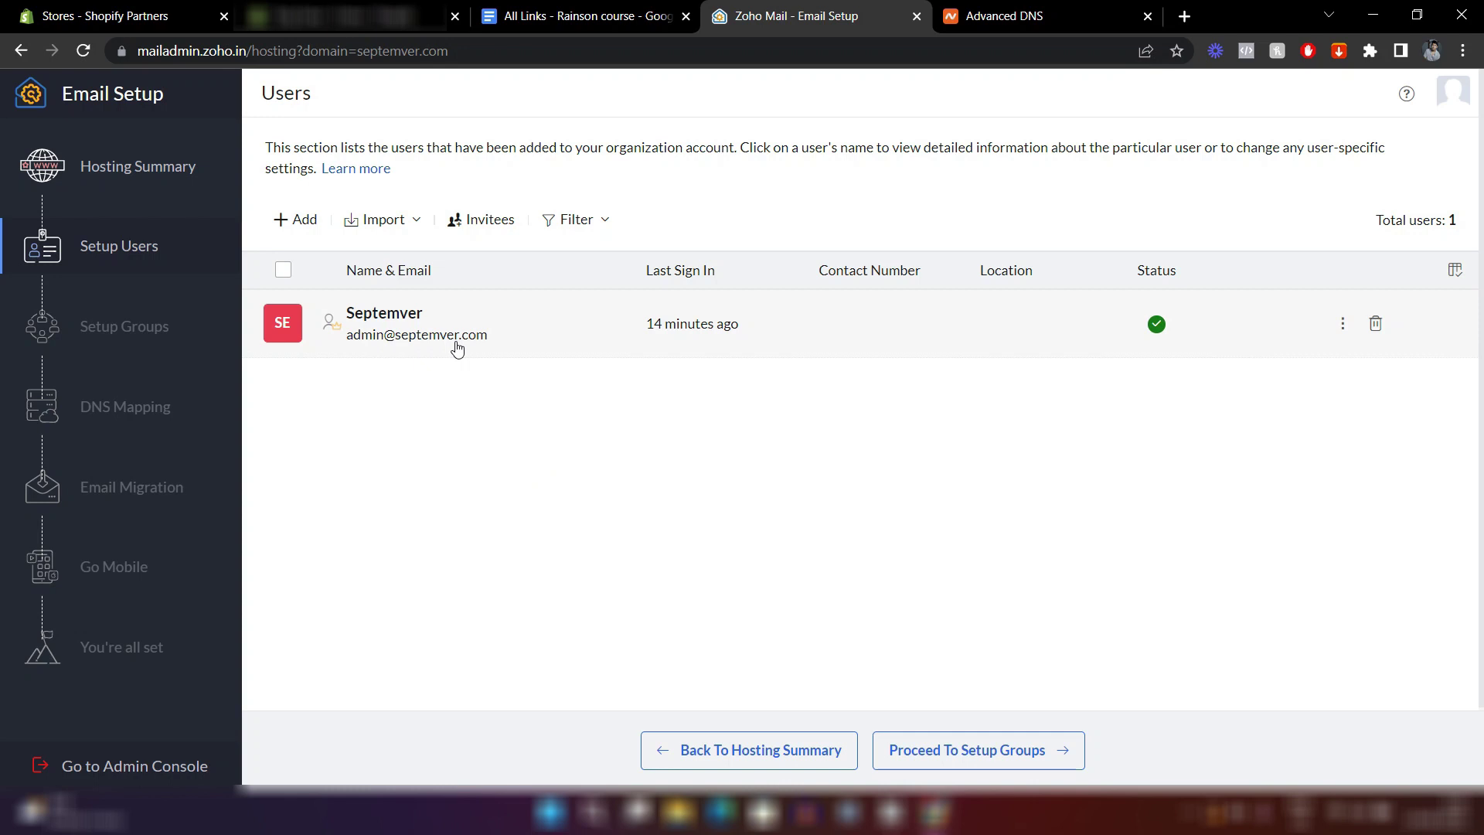
pyautogui.click(296, 219)
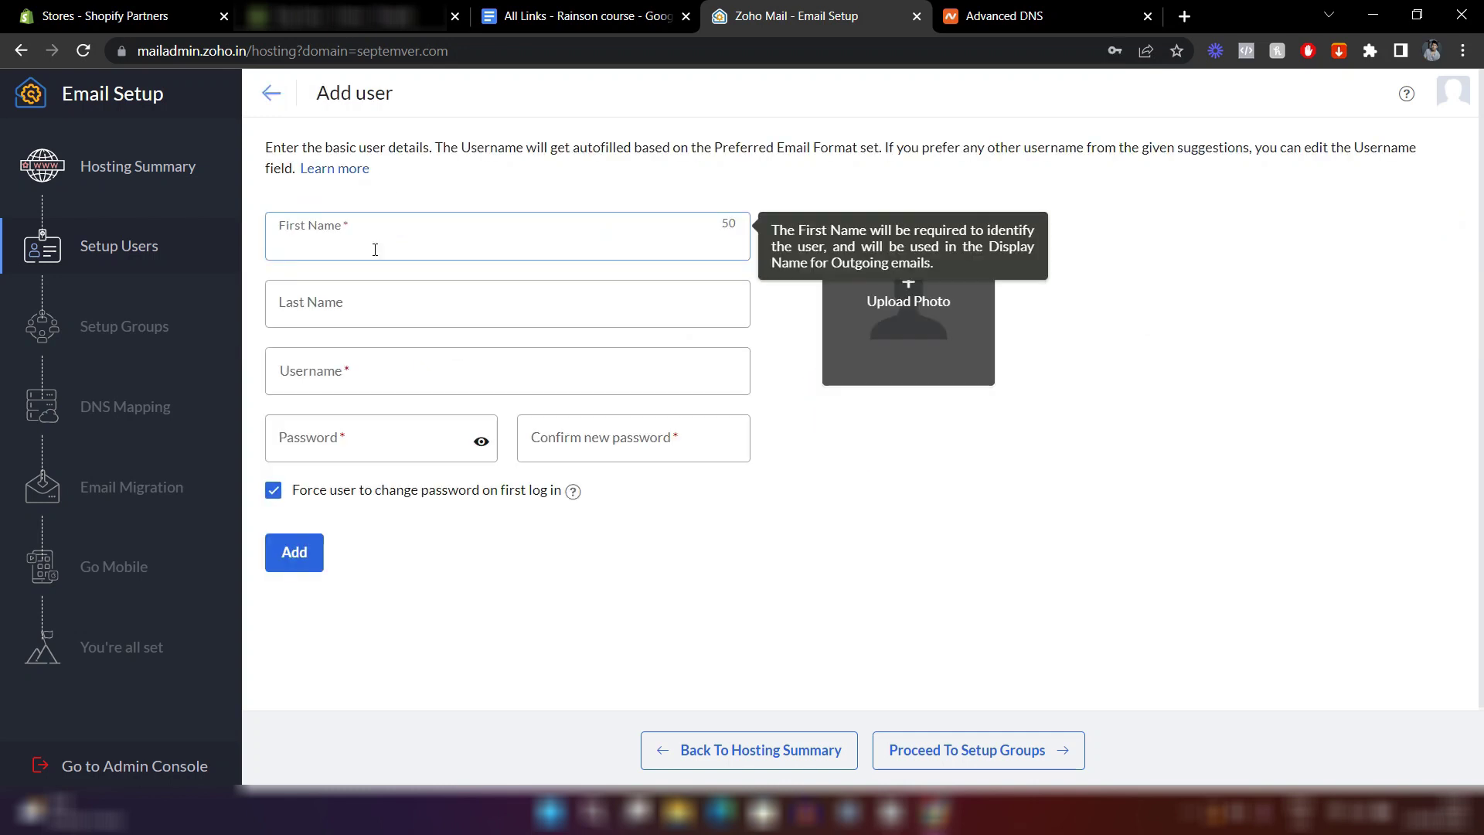
pyautogui.write('Customer')
pyautogui.click(322, 325)
pyautogui.write('S')
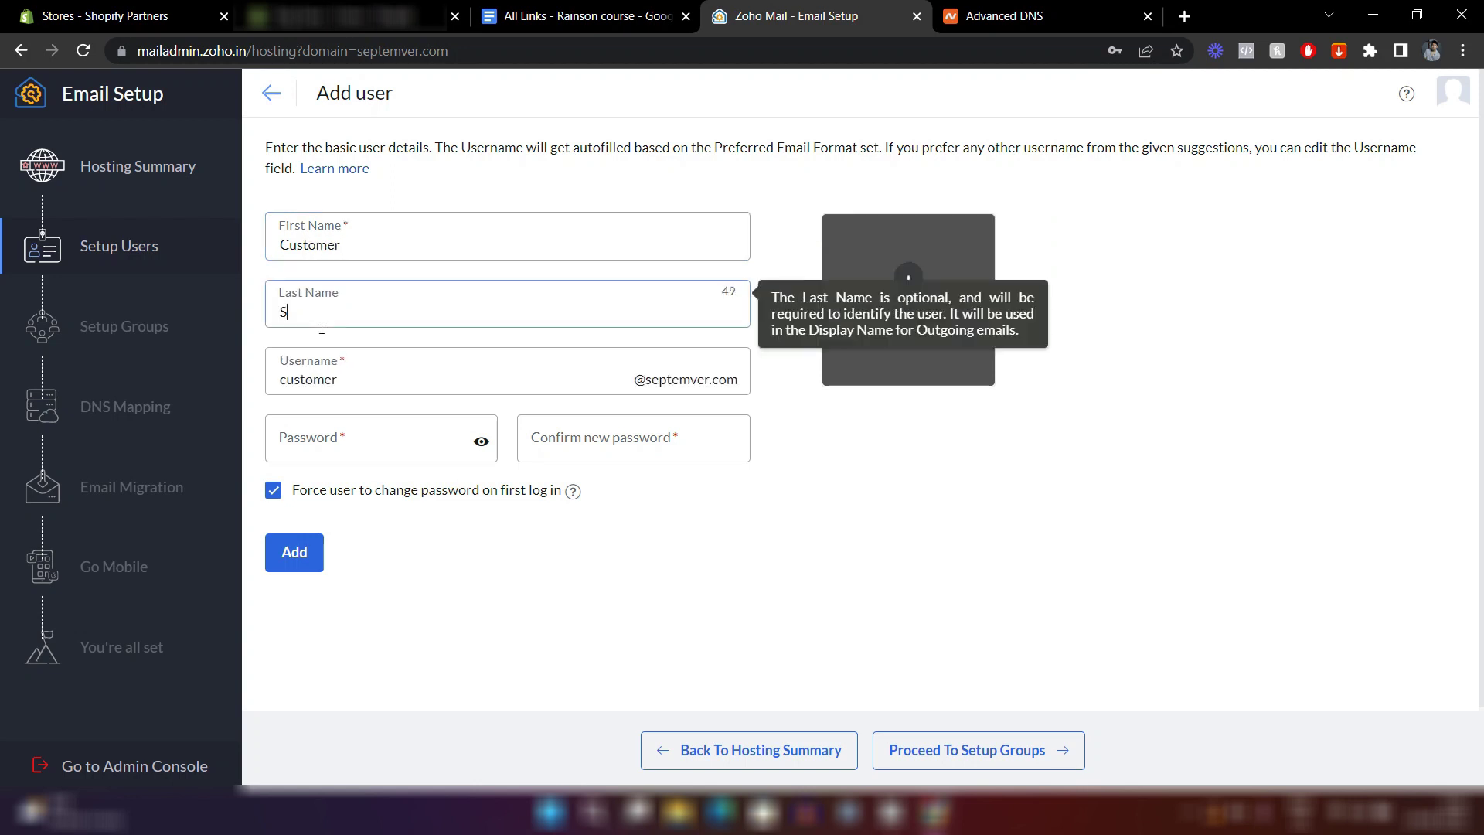
pyautogui.write('upport')
pyautogui.click(340, 380)
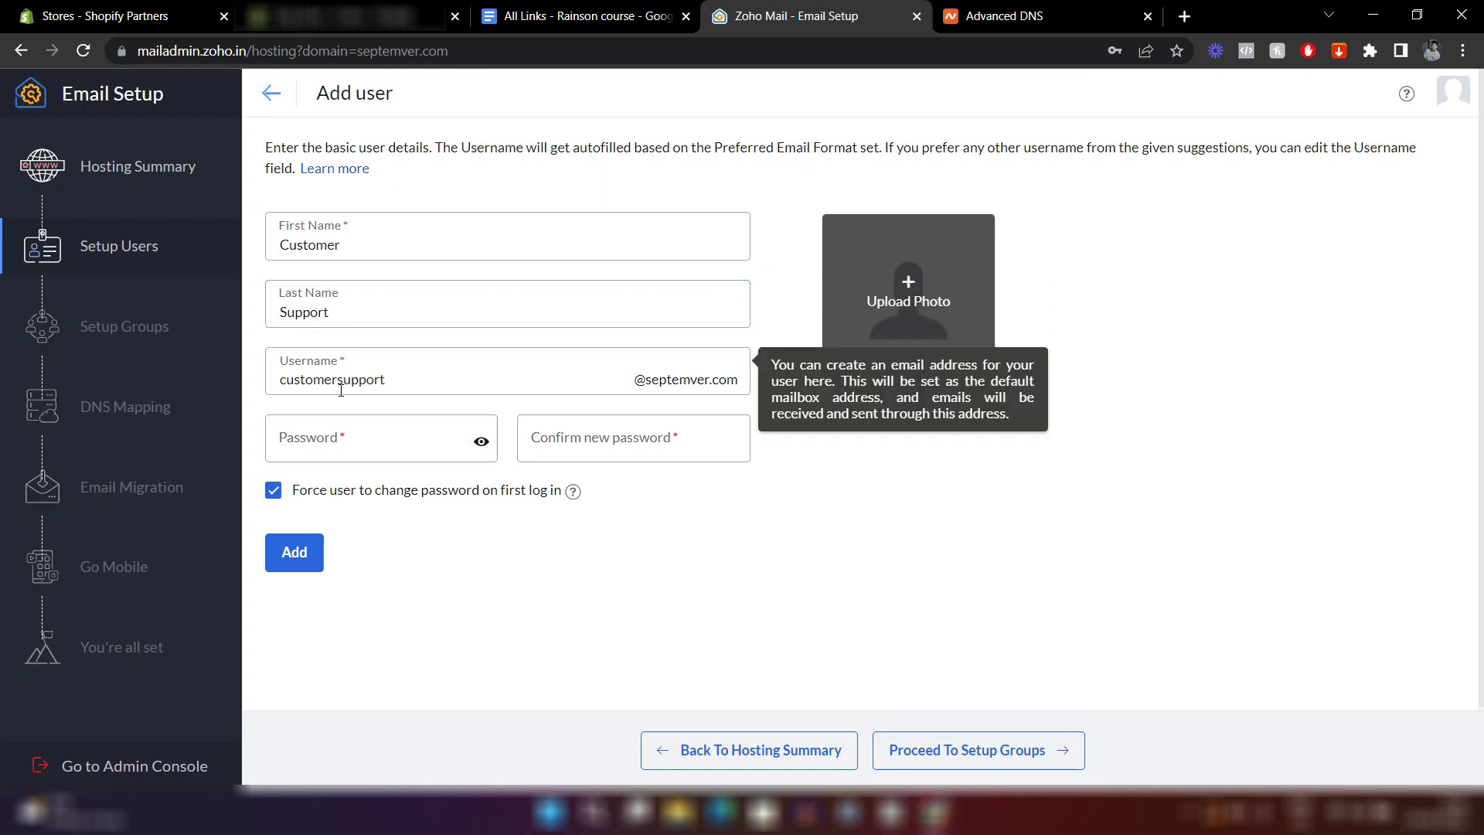
pyautogui.press('BackSpace')
pyautogui.press('BackSpace')
pyautogui.press('BackSpace')
pyautogui.press('BackSpace')
pyautogui.press('BackSpace')
pyautogui.press('BackSpace')
pyautogui.click(629, 621)
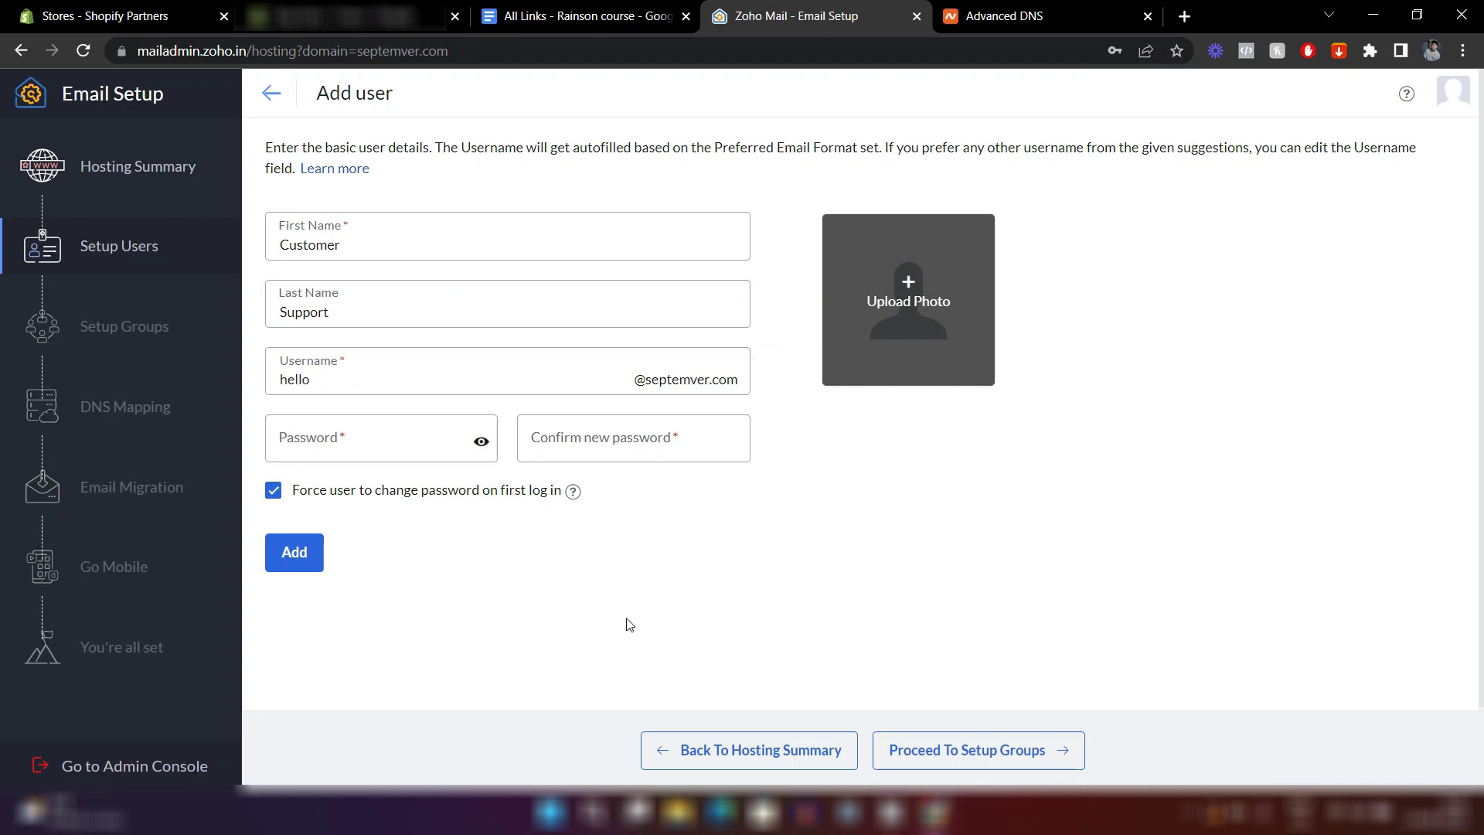
pyautogui.click(372, 450)
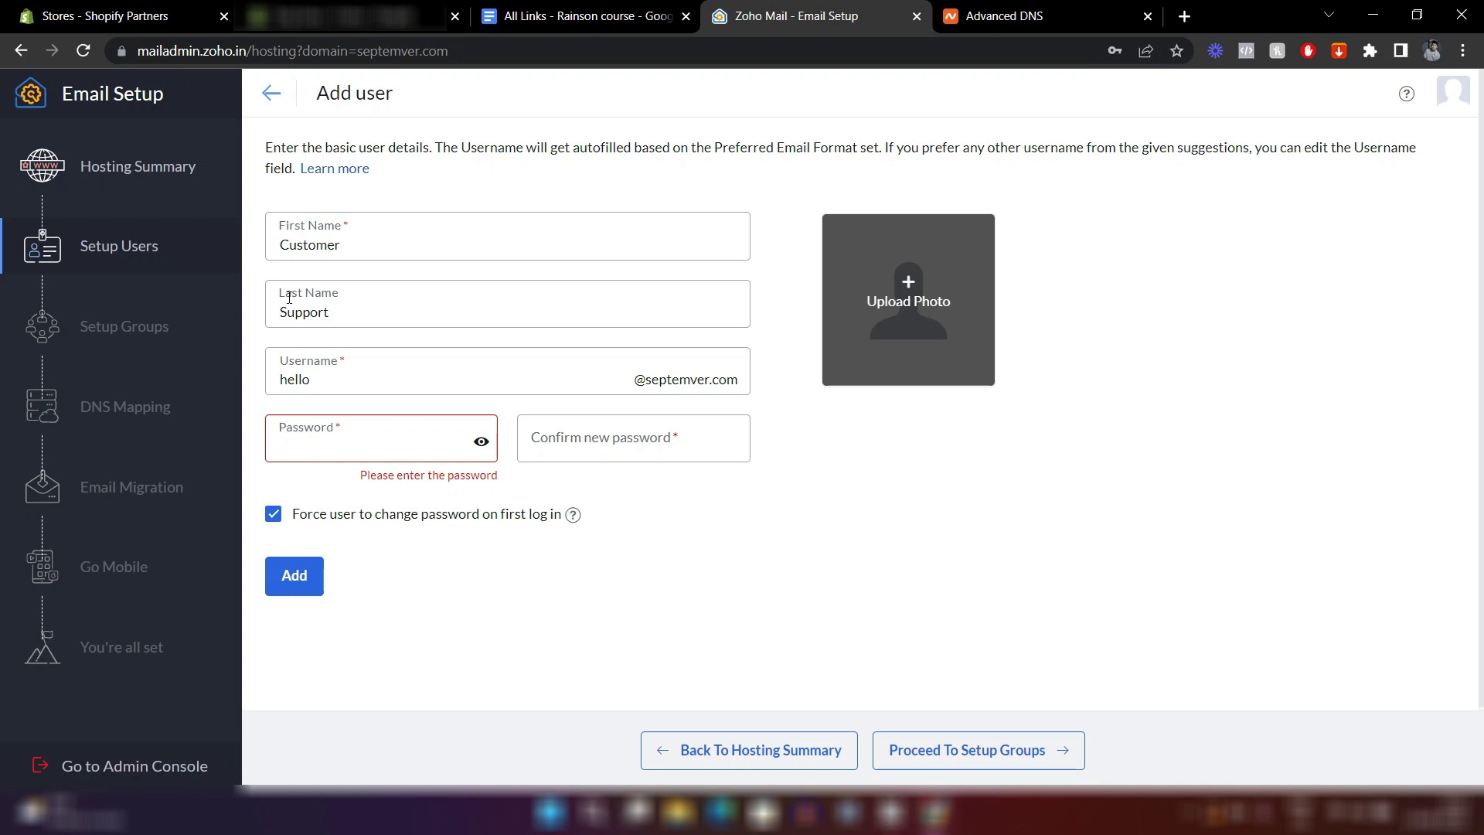
pyautogui.click(274, 518)
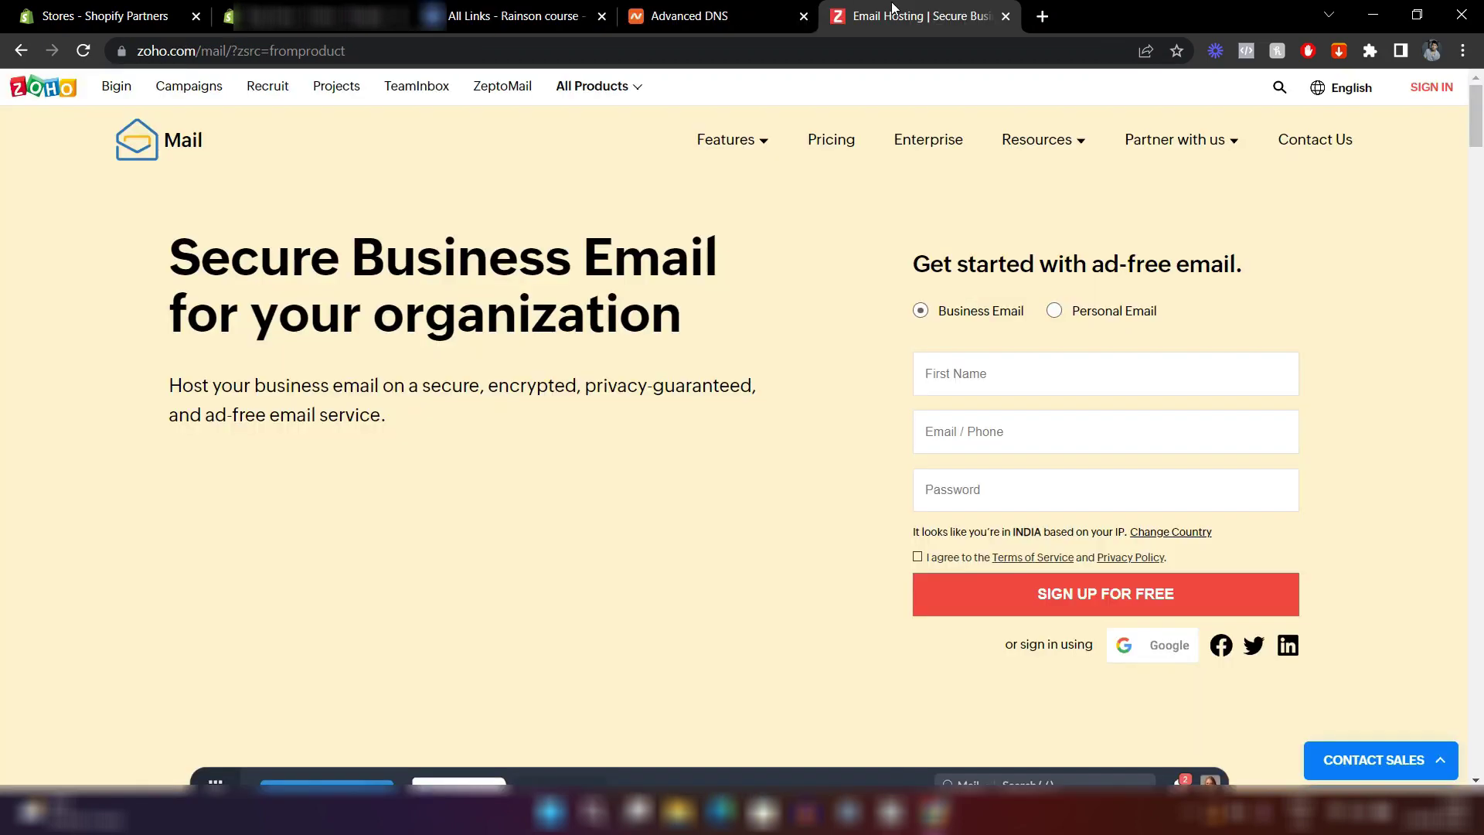
pyautogui.click(516, 16)
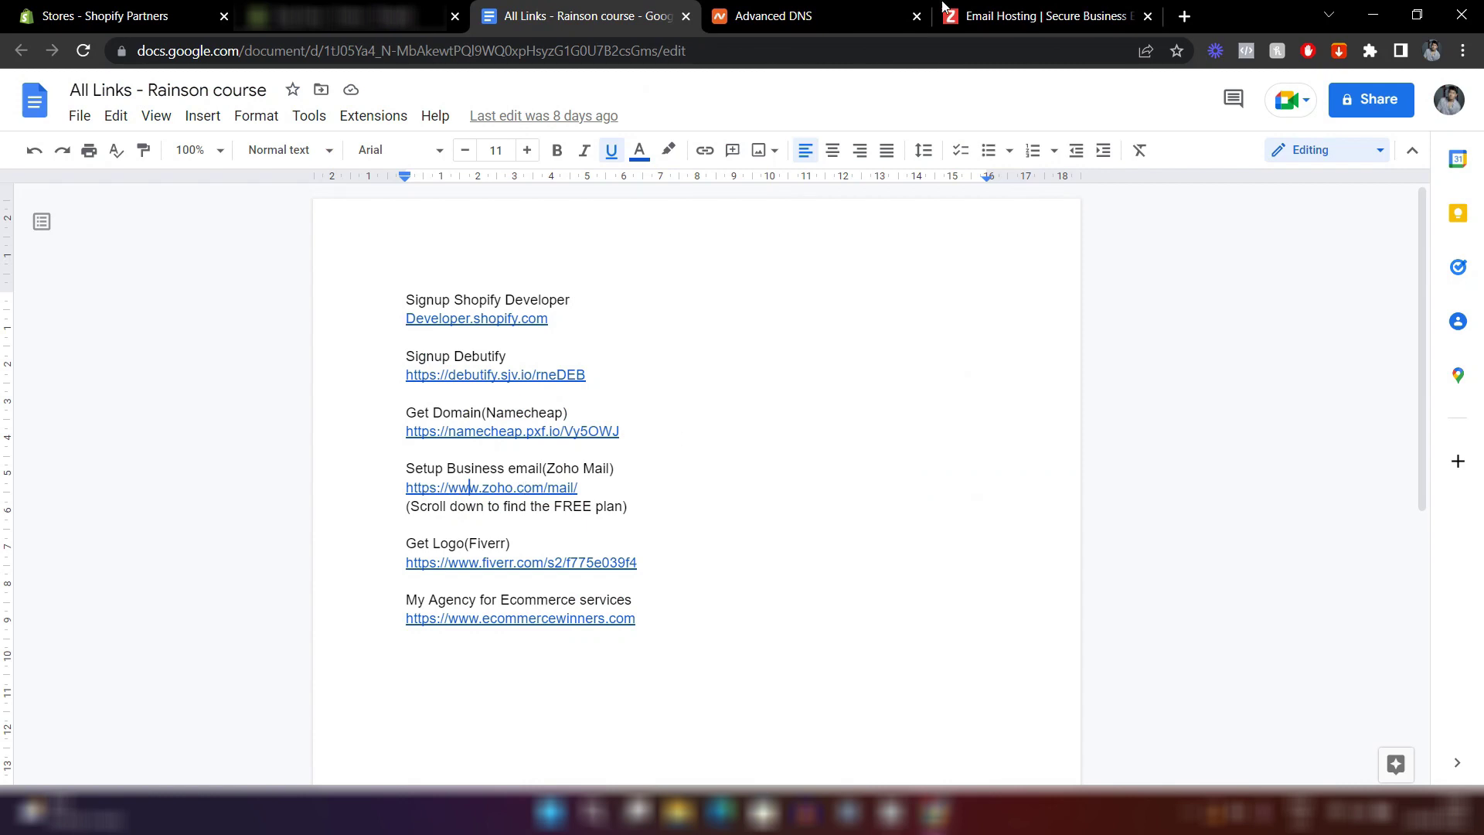
pyautogui.click(1030, 17)
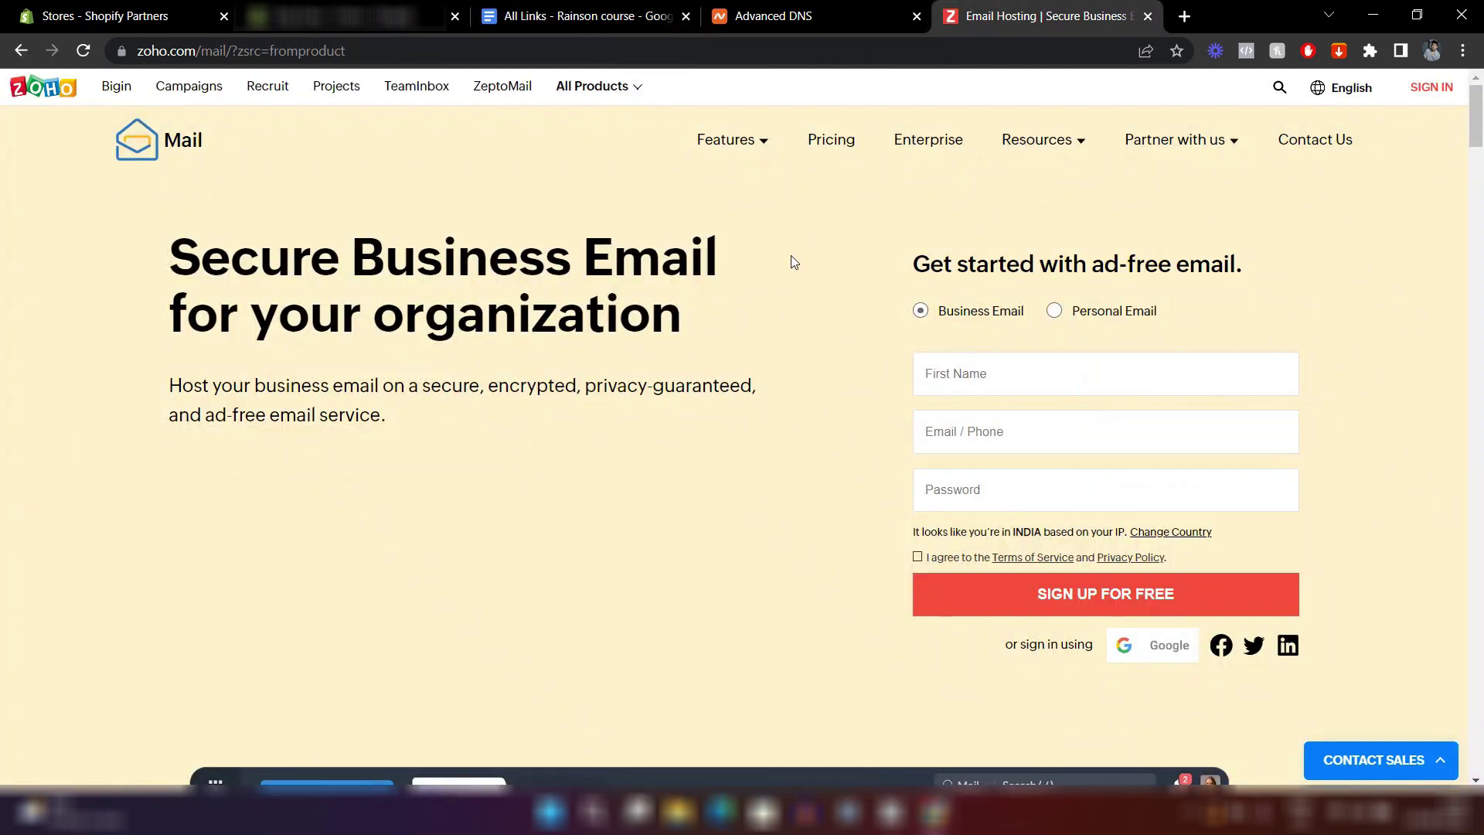
pyautogui.click(1433, 88)
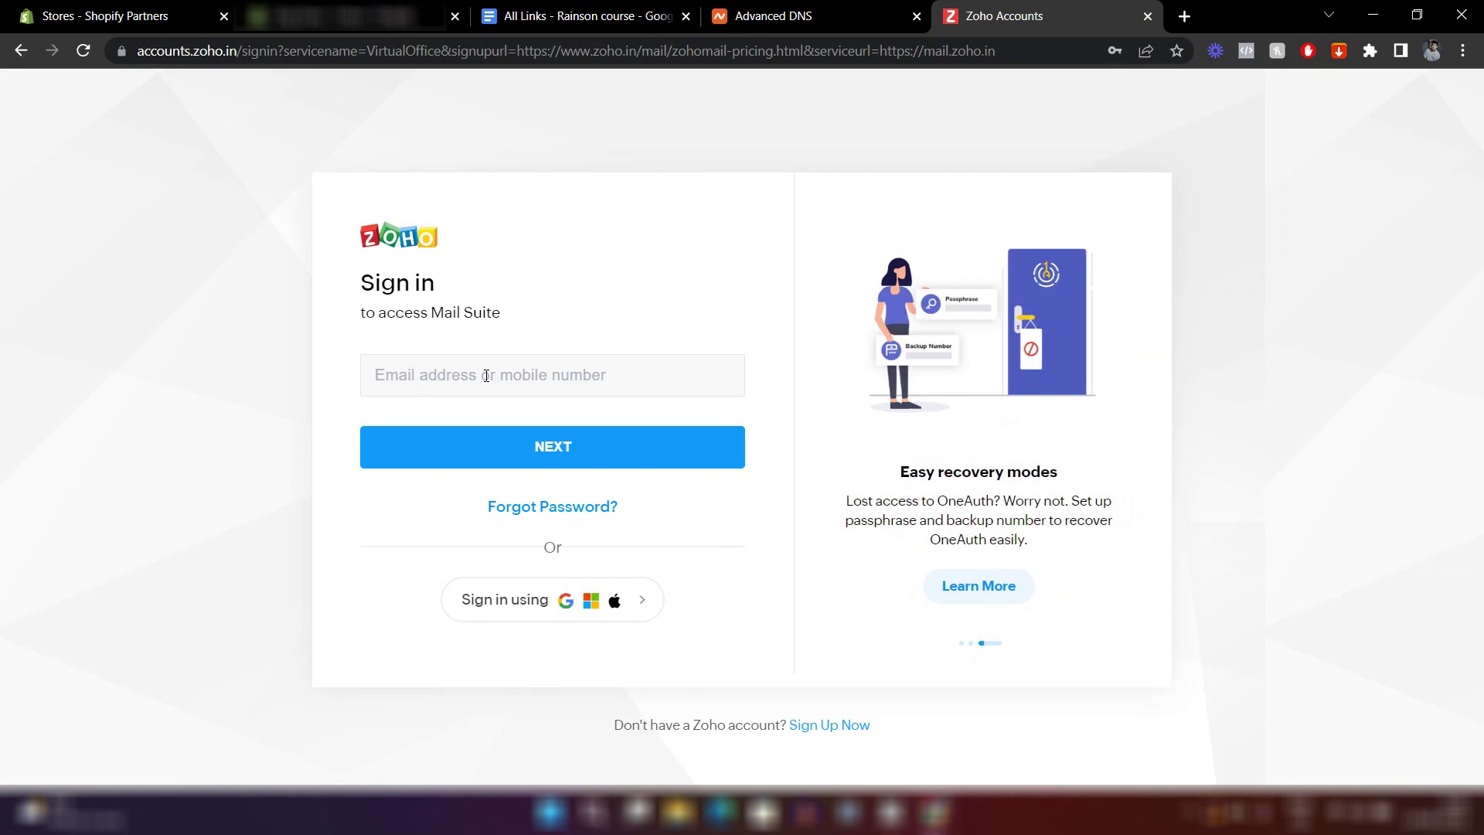
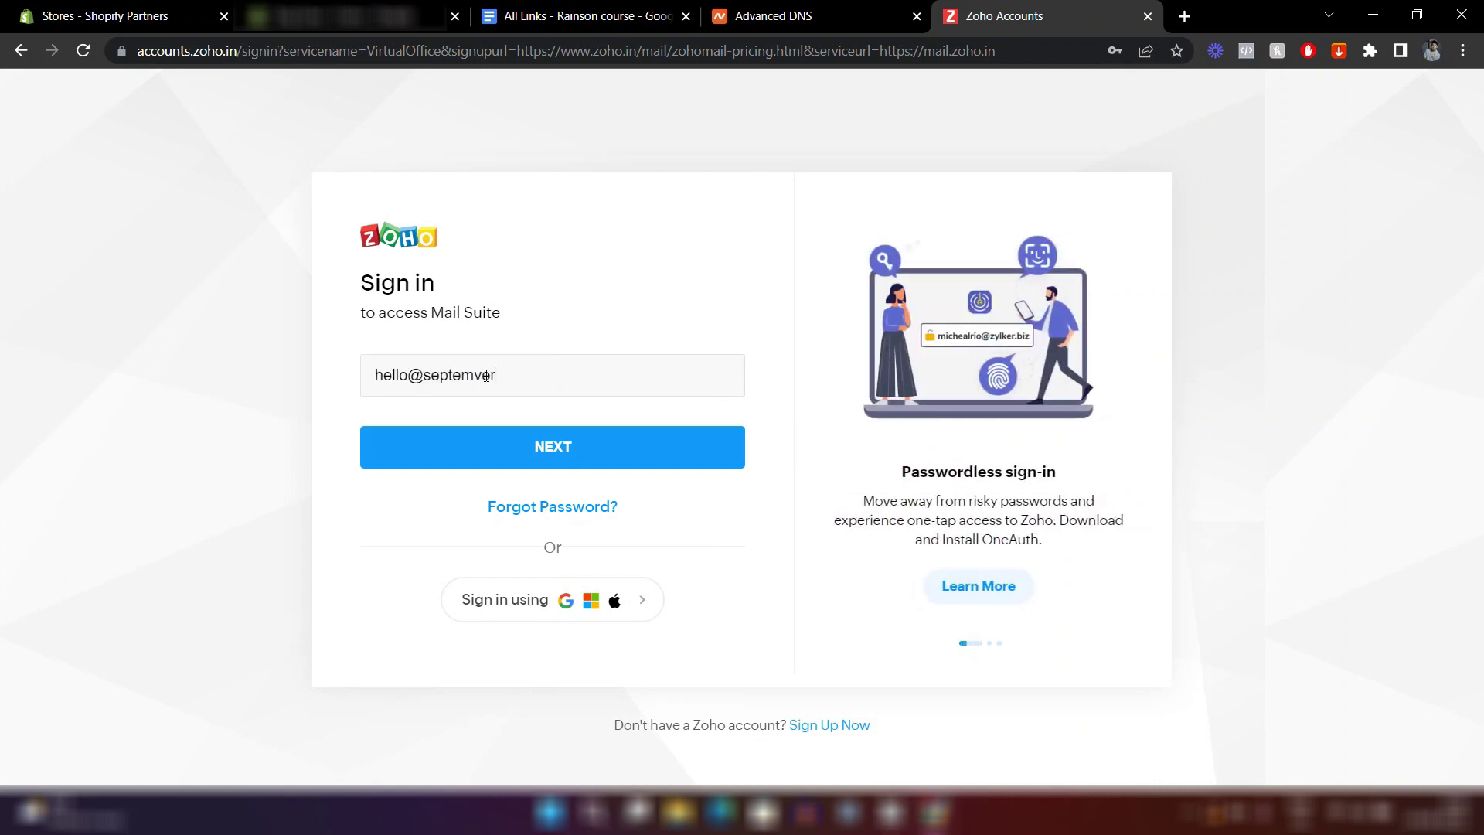
pyautogui.click(538, 459)
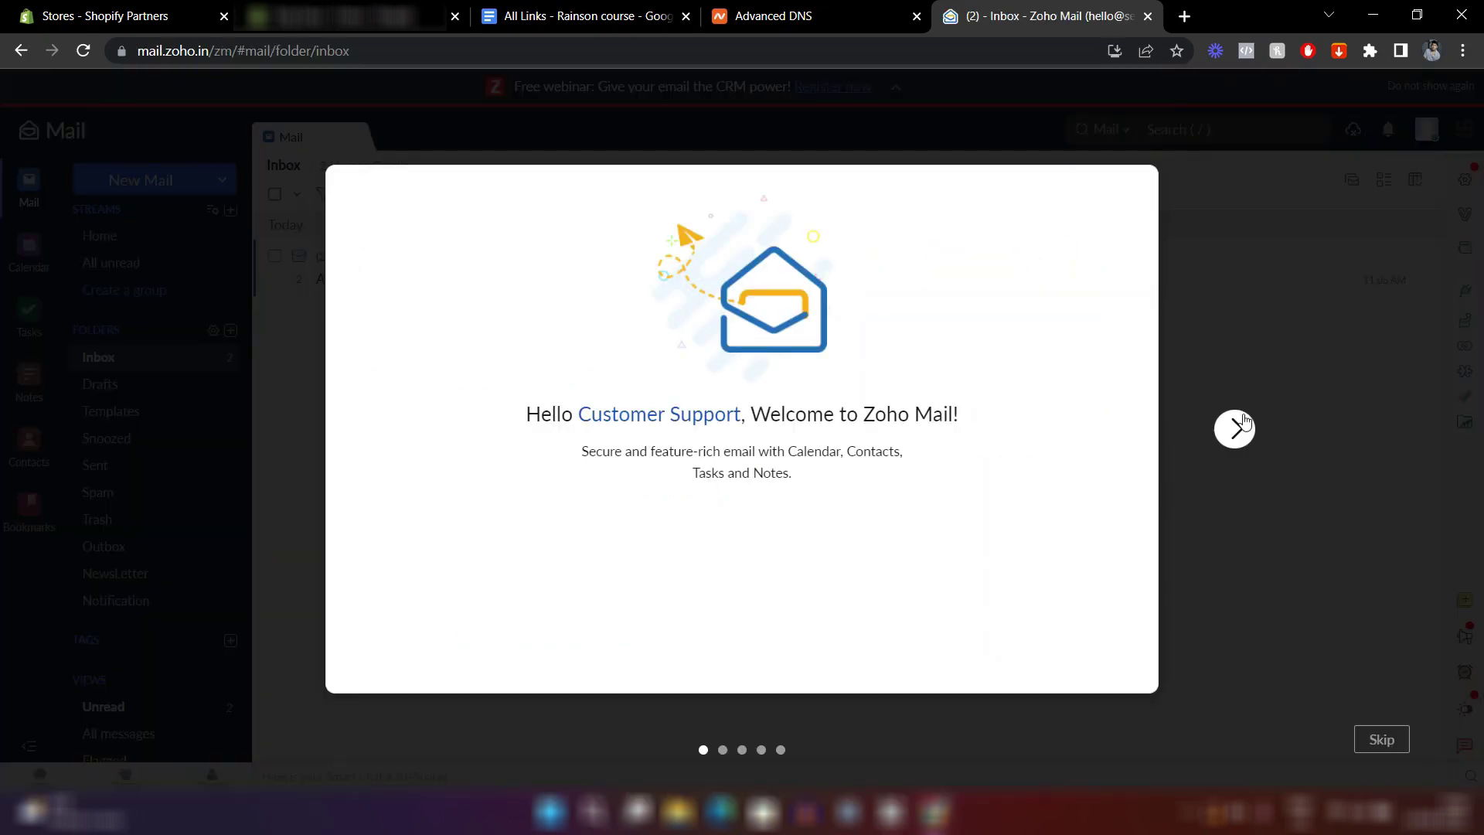
# Dismiss the welcome tour and calendar promo panel to reveal the inbox
pyautogui.click(1241, 423)
pyautogui.click(1383, 740)
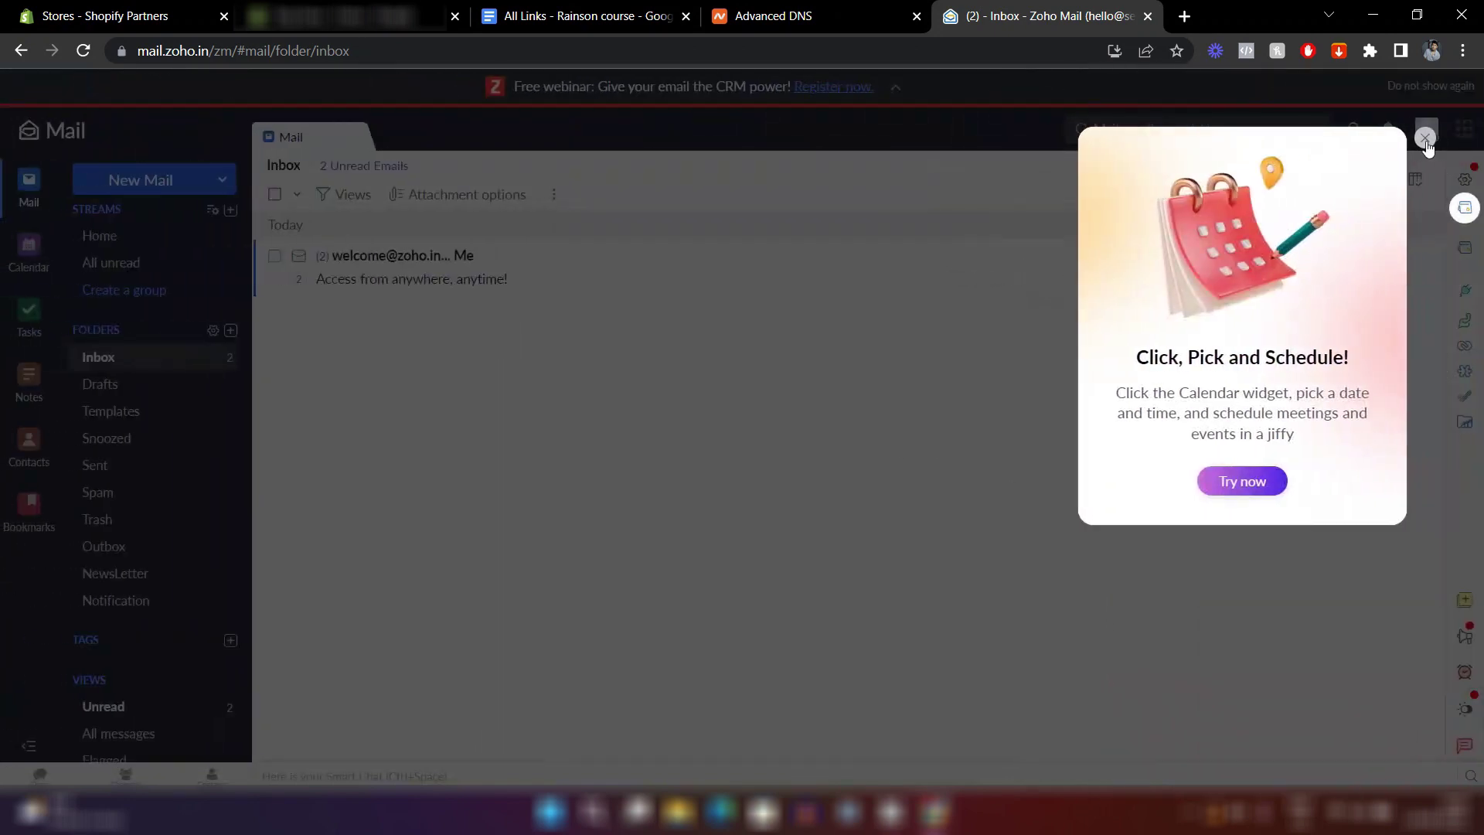
pyautogui.click(1424, 138)
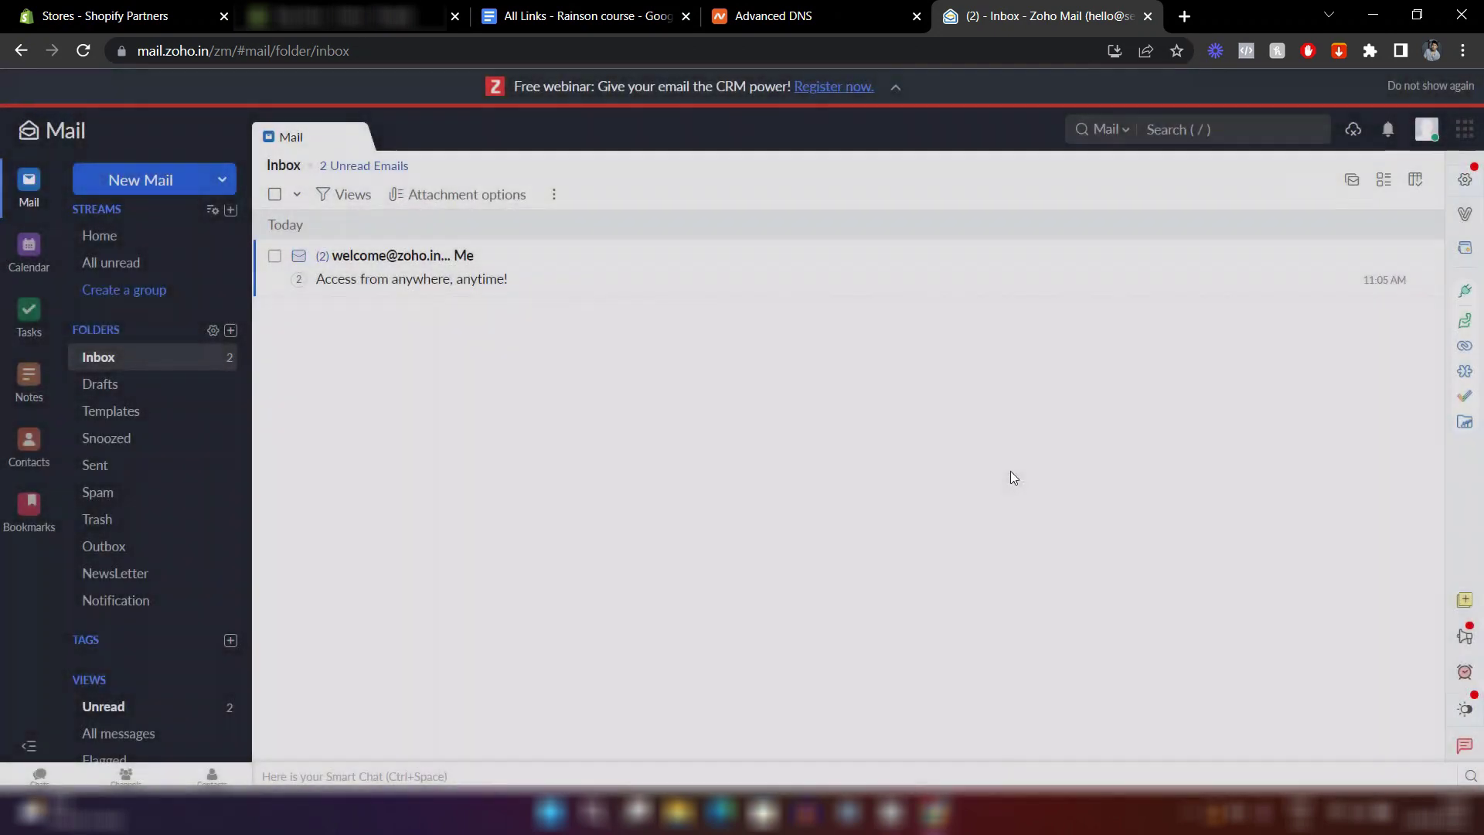